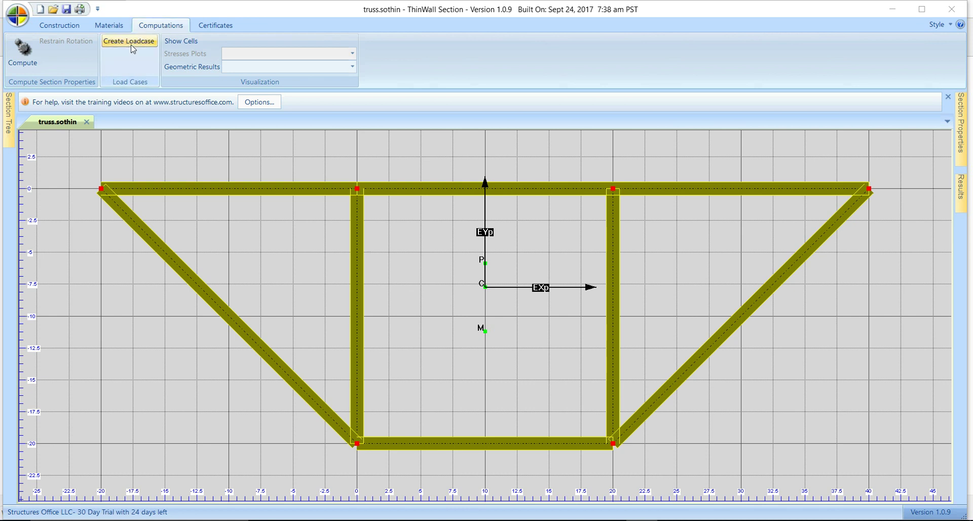
Step: Create a load case with 1000 lbf vertical shear, apply it with summation check, and close Section Forces
left_click(133, 45)
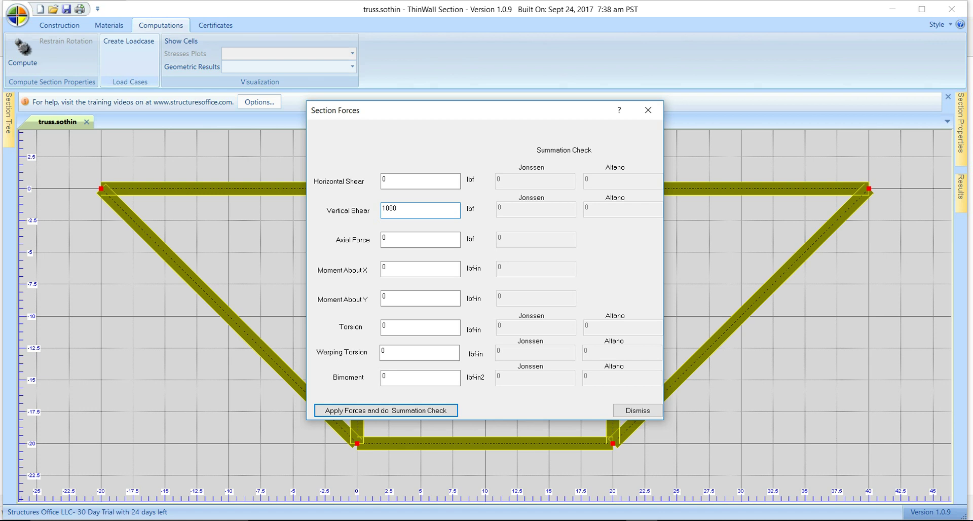
left_click(358, 408)
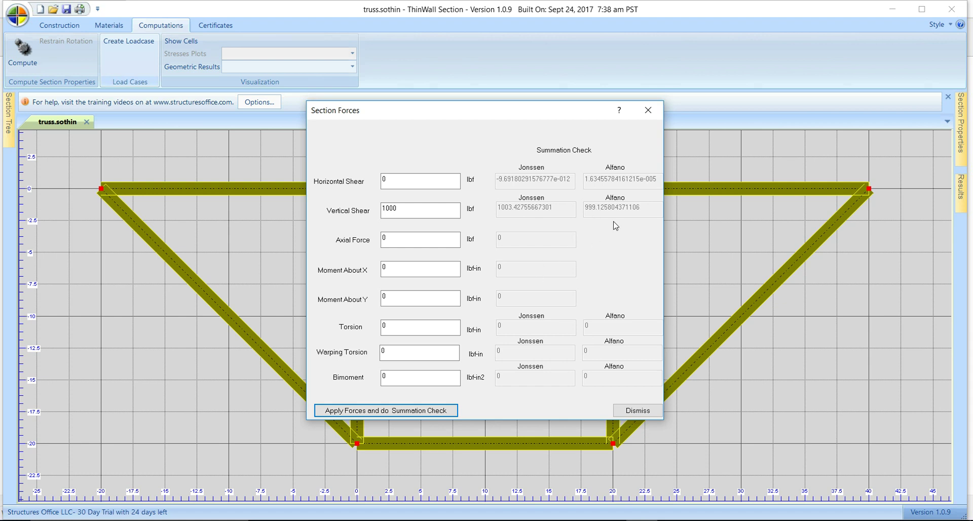
left_click(634, 408)
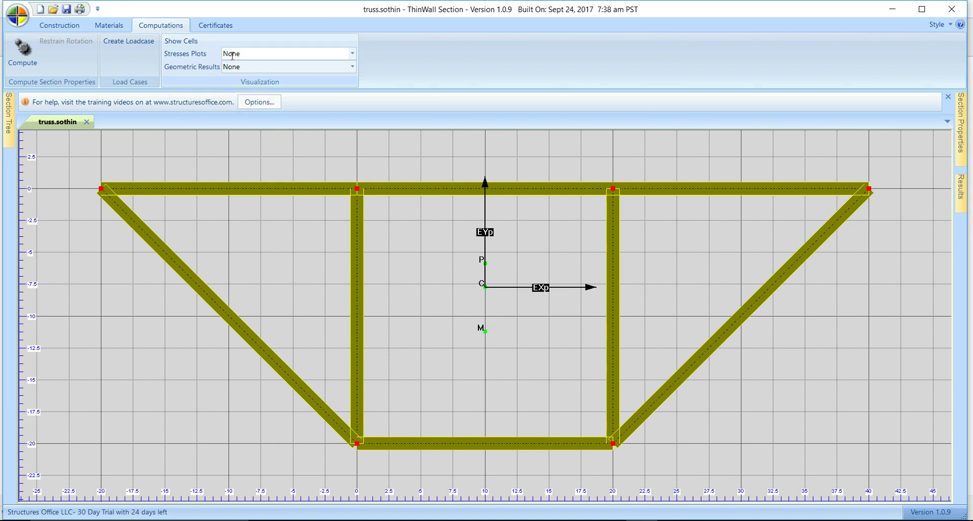
Step: Plot Alfano Bending Shear stress and slide the evaluator probe along the left vertical member
left_click(351, 57)
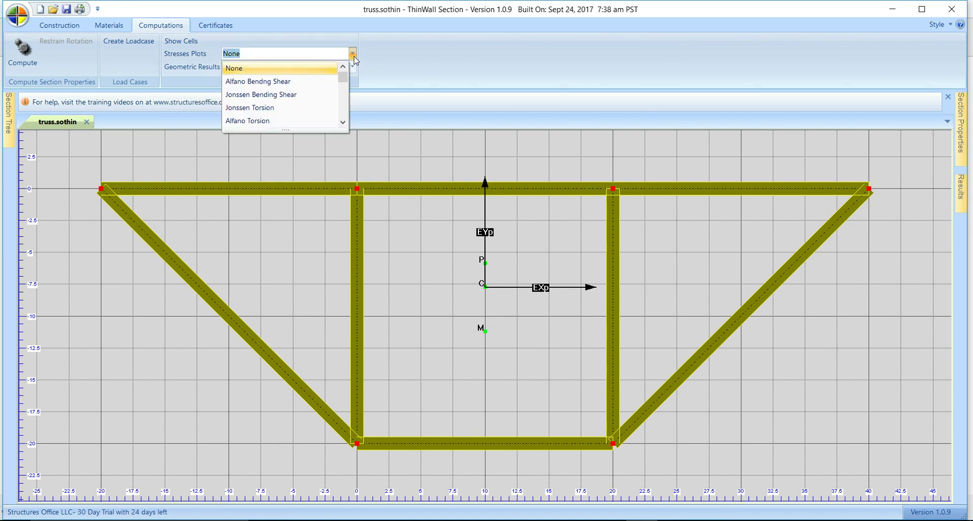
left_click(306, 82)
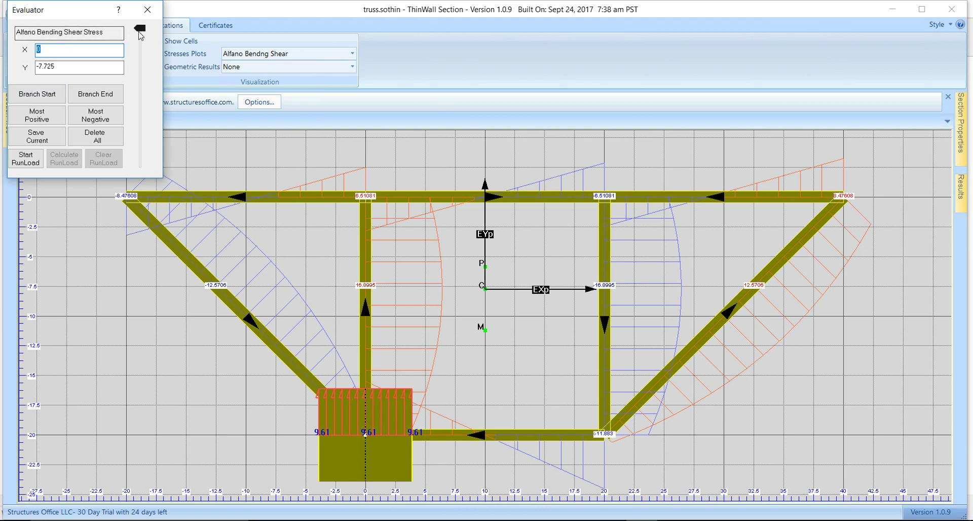
left_click_drag(143, 31, 152, 41)
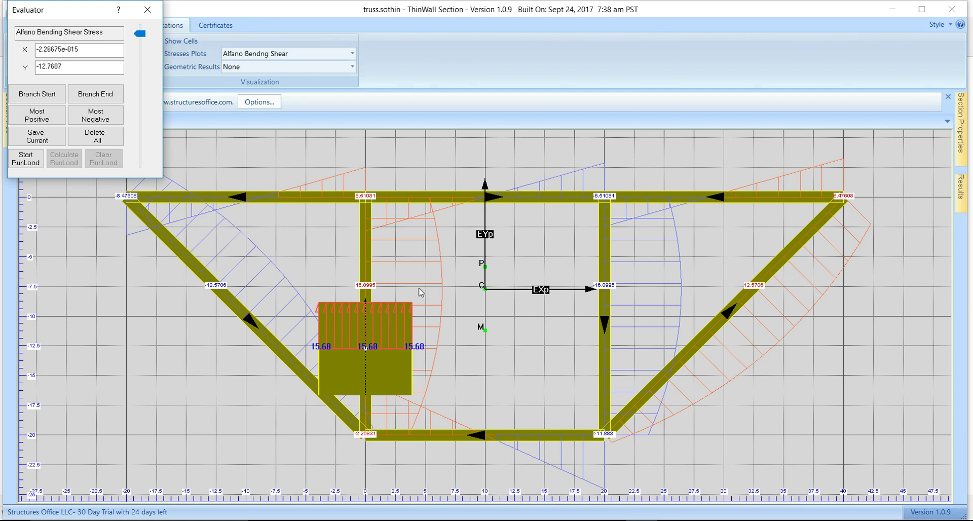
Step: Move the probe to the right vertical member's branch start, reading -16.45 at X 20, Y -4.67184
left_click_drag(141, 37, 151, 72)
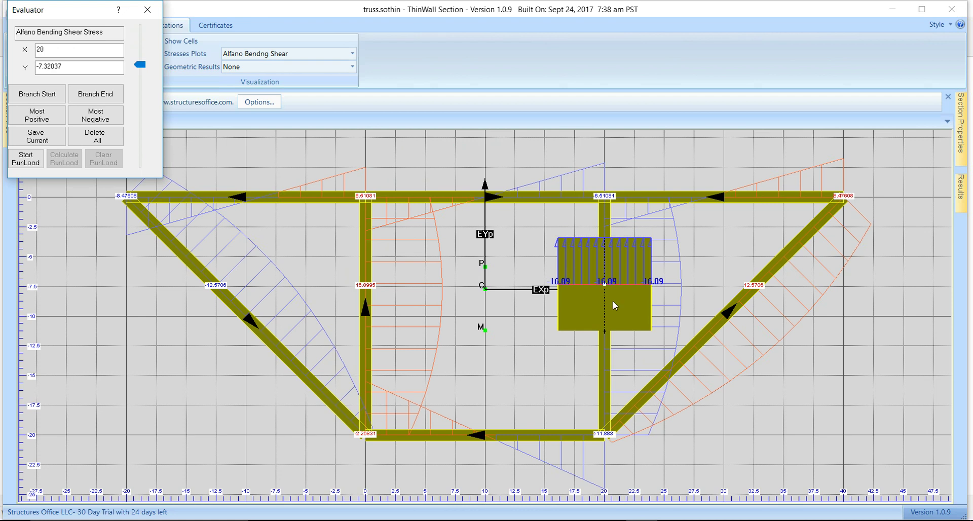
left_click_drag(142, 65, 141, 63)
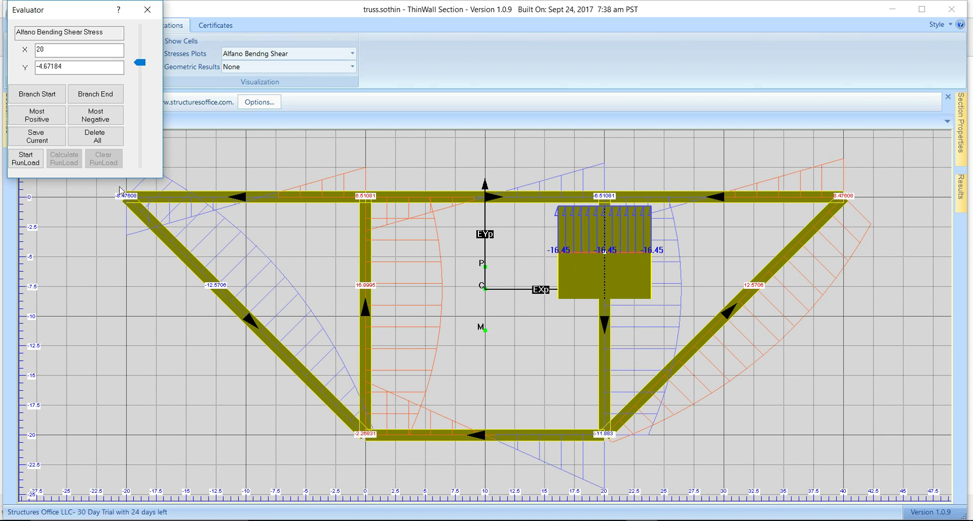
left_click(45, 90)
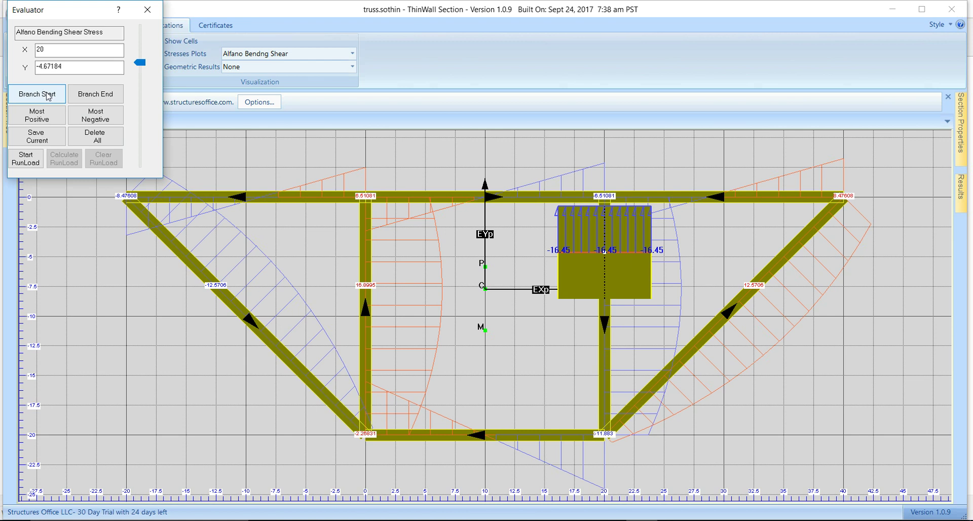
left_click(48, 95)
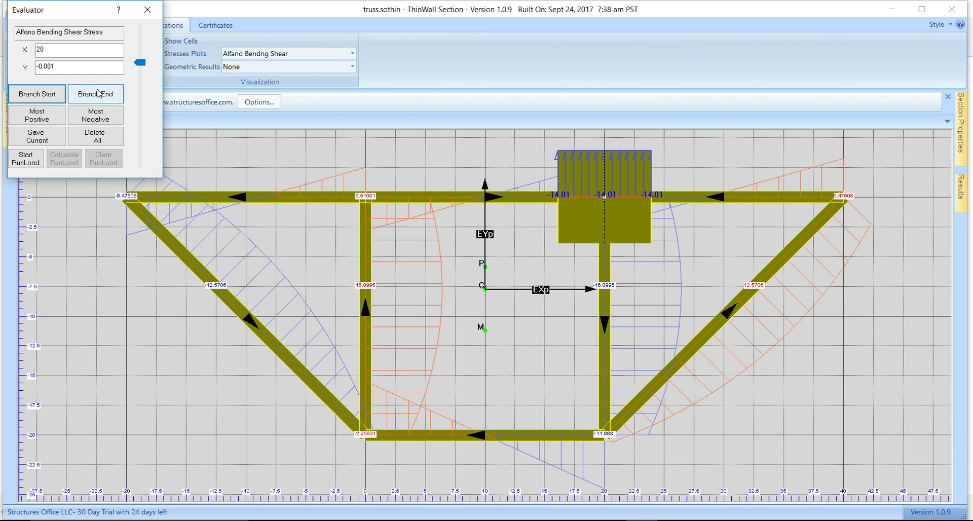
Step: Compute the branch running load of -308.825 lbf and show the stress Results table
left_click(25, 158)
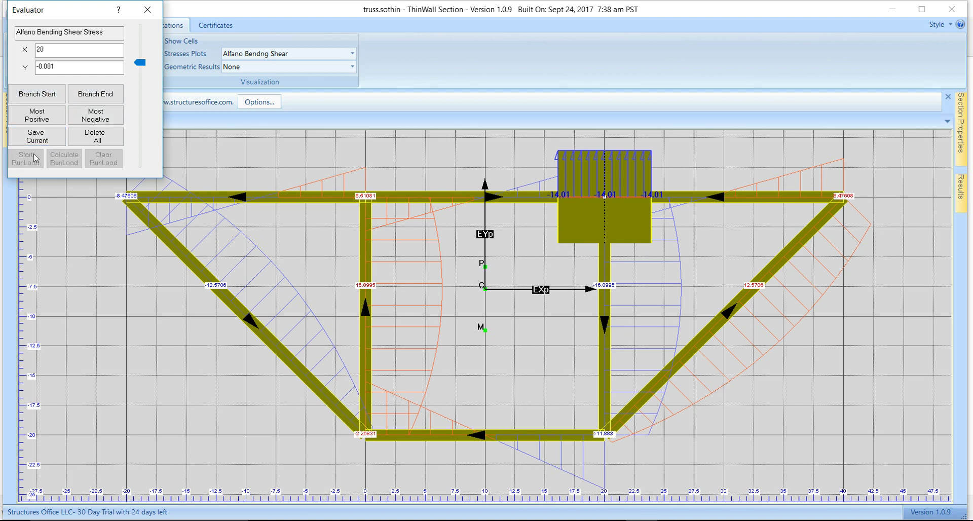
left_click(110, 99)
left_click(64, 158)
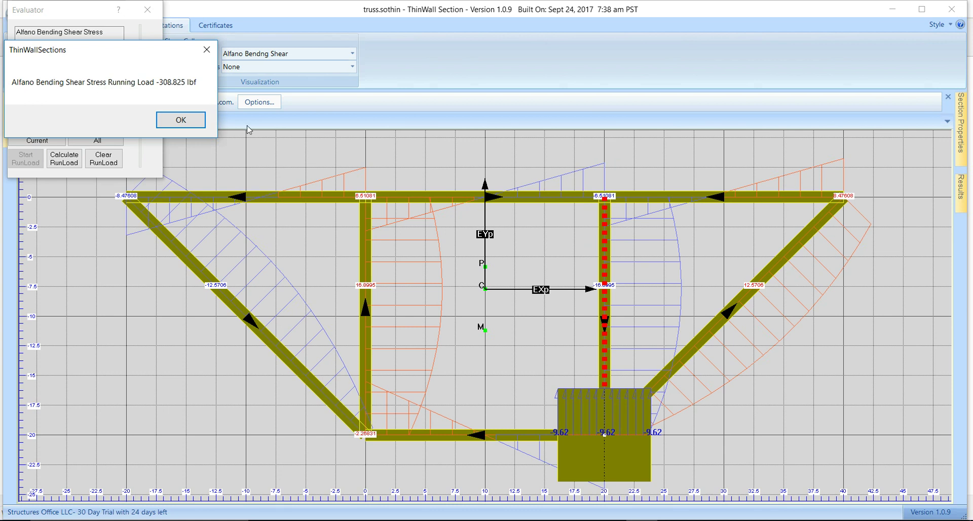
left_click(207, 49)
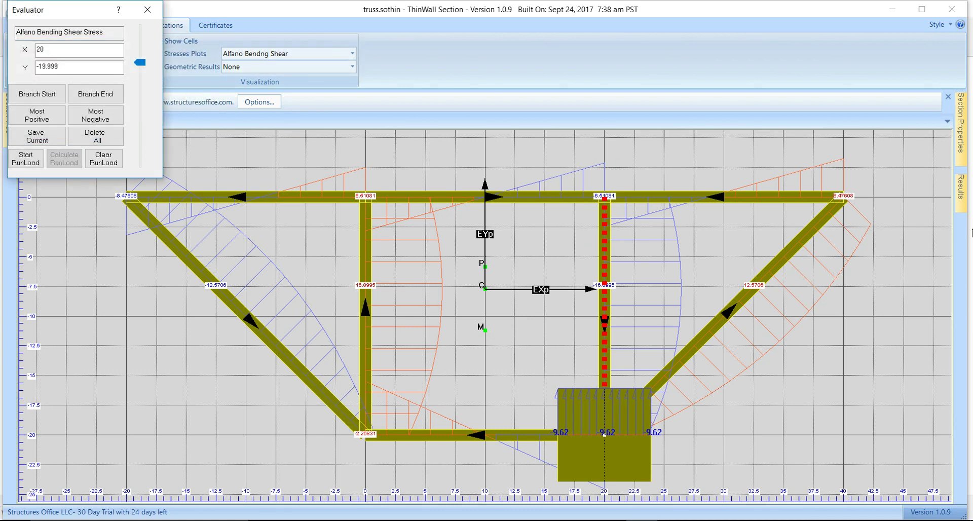
left_click(959, 208)
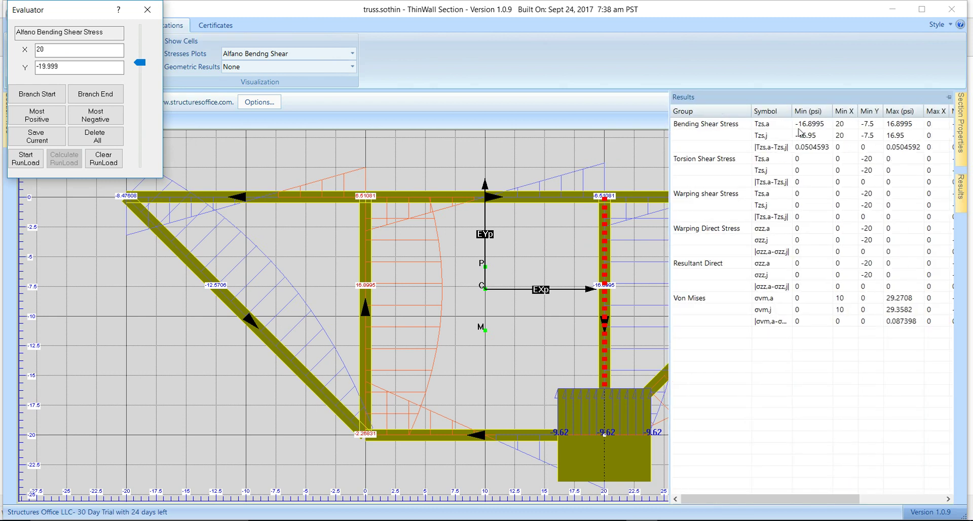
Step: Widen the Results panel to review the bending, torsion, warping and Von Mises stress columns
left_click_drag(670, 150, 505, 150)
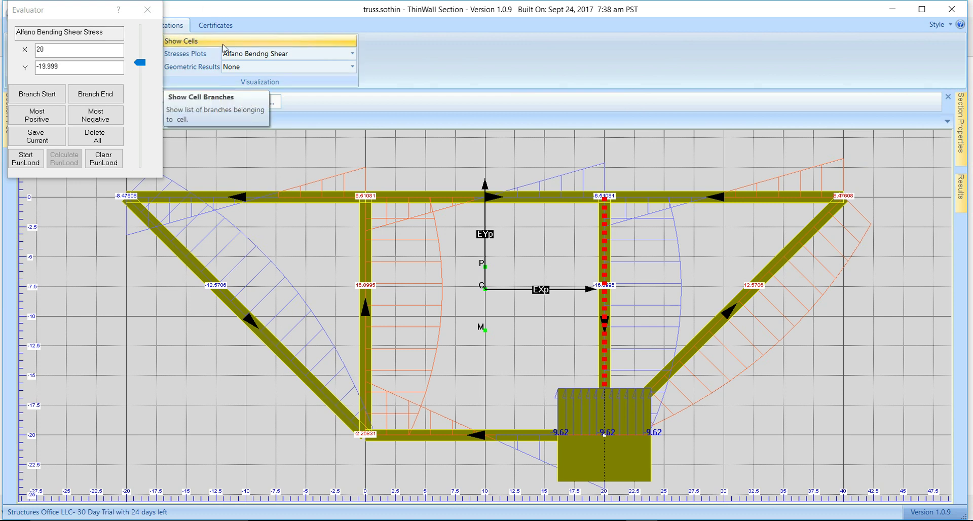
Step: Add 1000 lbf-in torsion to the load case, apply the forces, and close Section Forces
left_click(148, 10)
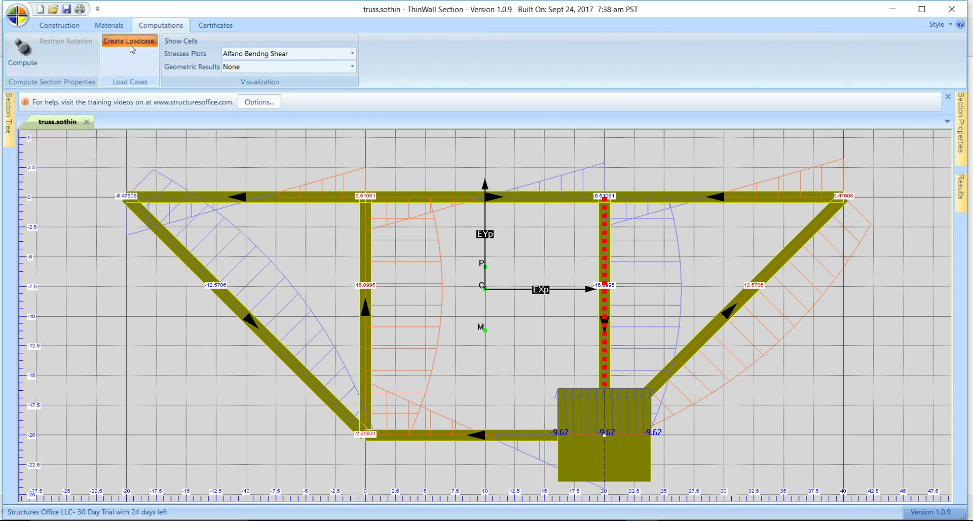
left_click(131, 42)
left_click(389, 325)
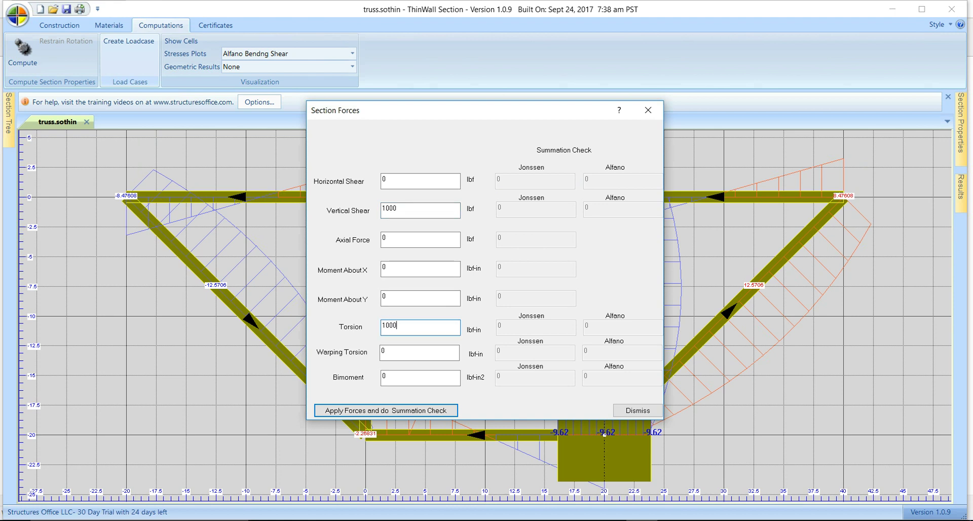
left_click(413, 412)
left_click(648, 110)
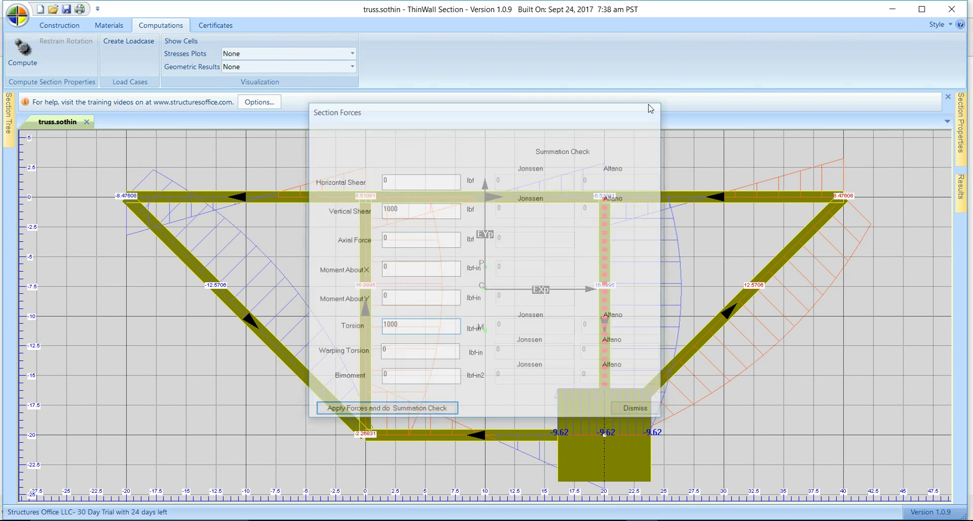
left_click(352, 67)
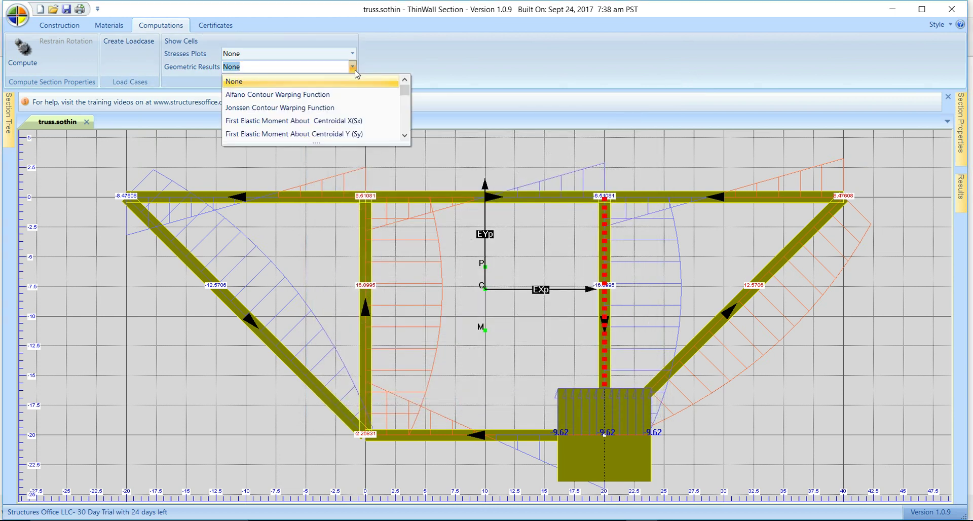
Step: Choose Jonssen Normalized Vert Shear from the Geometric Results list to plot it over the truss
left_click_drag(404, 93, 404, 121)
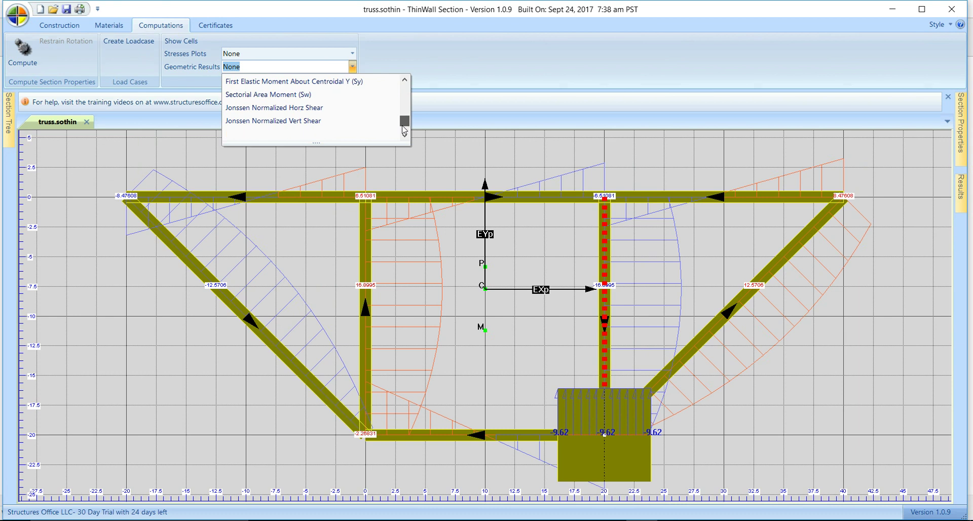
left_click(323, 122)
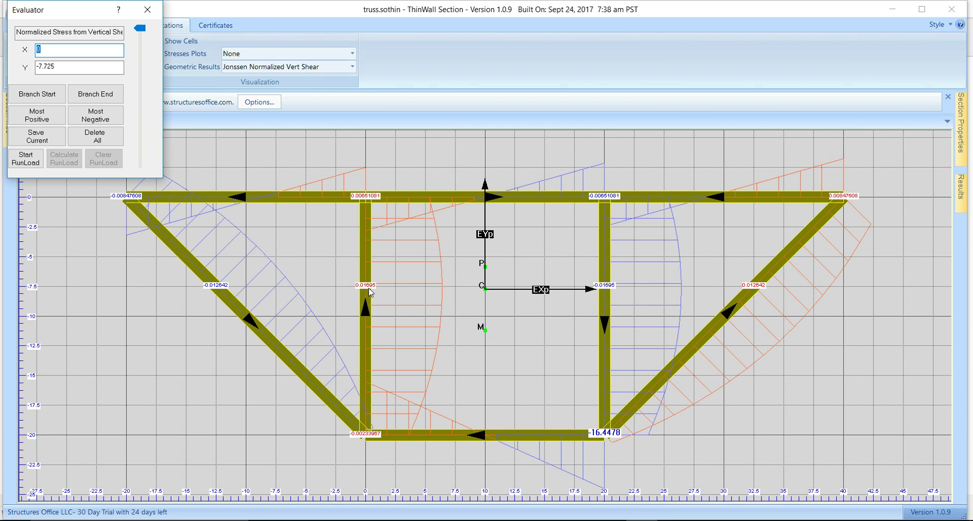
Step: Plot the Jonssen bending shear stress, then close the evaluator
left_click(353, 54)
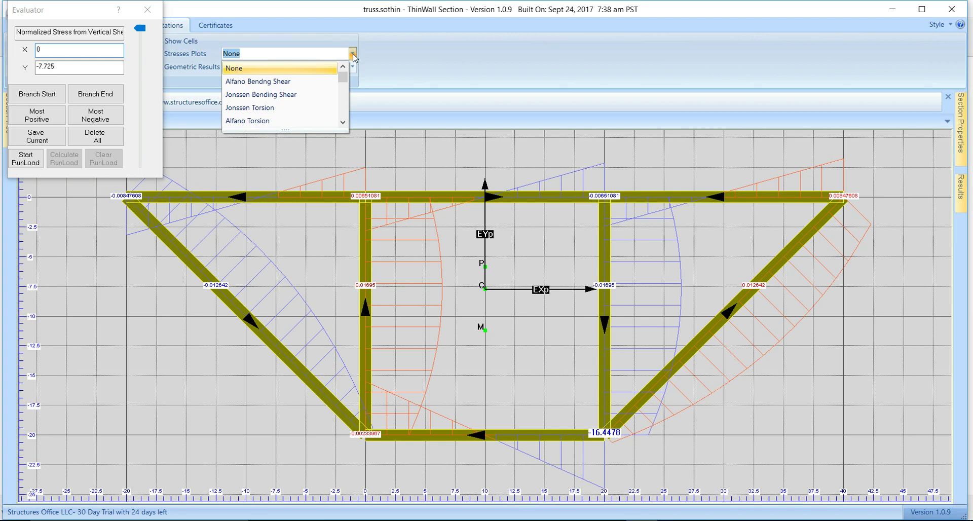
left_click(328, 95)
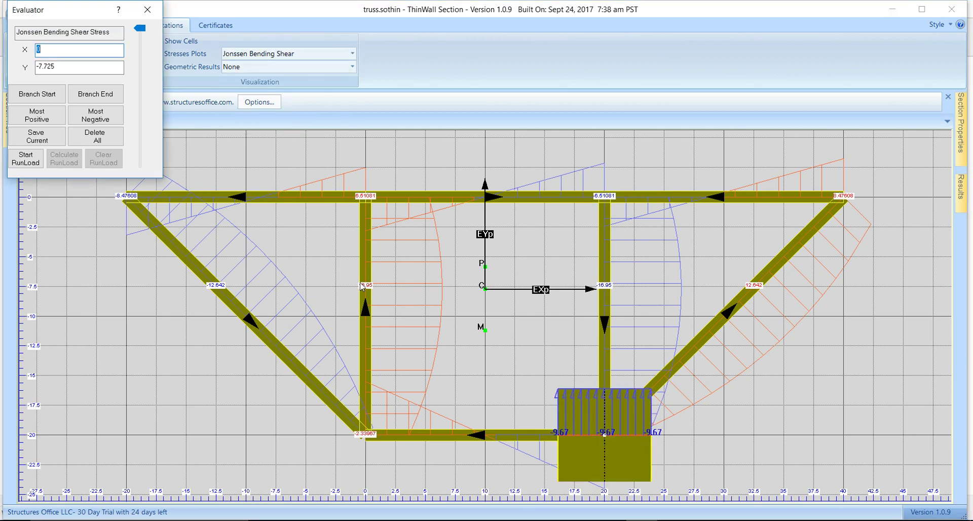
left_click(148, 9)
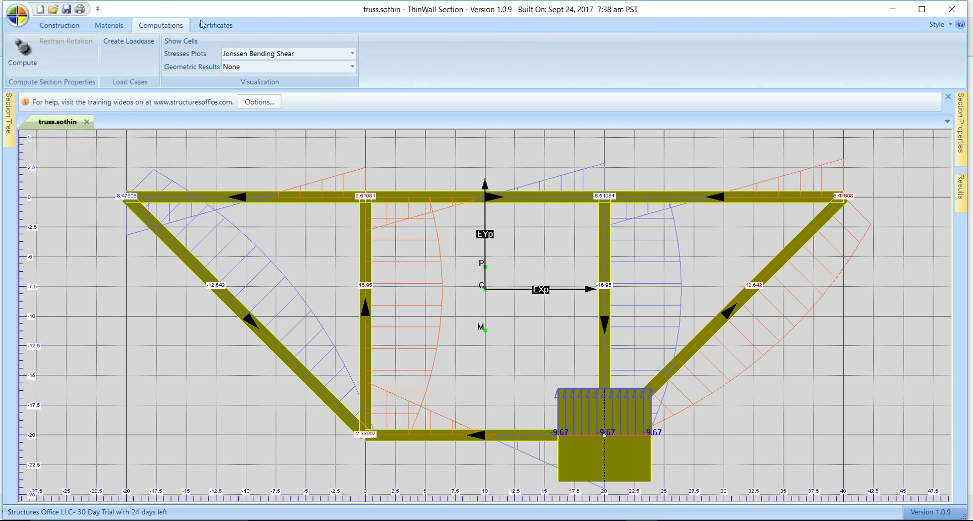
Step: Reapply the load case with 1000 lbf-in torsion, run the summation check, and dismiss Section Forces
left_click(129, 41)
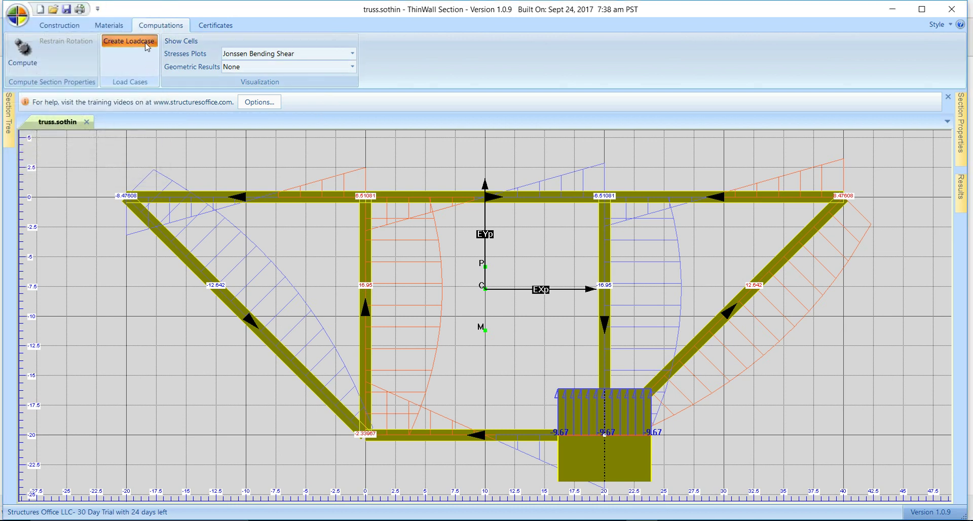
left_click(397, 325)
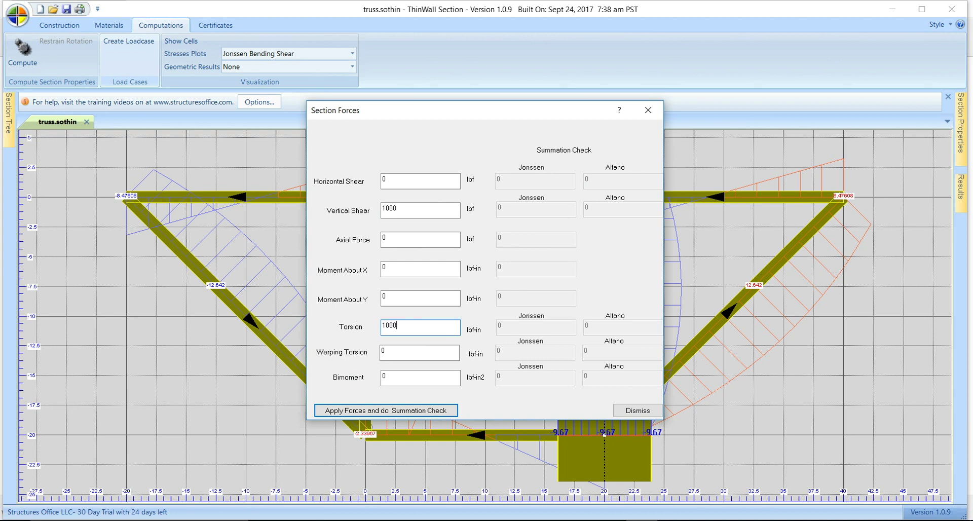
left_click(414, 409)
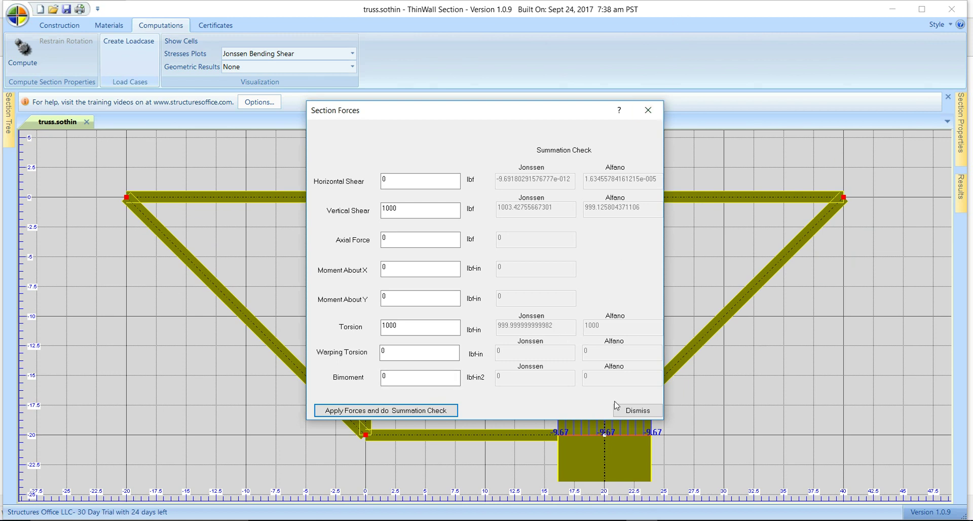
left_click(637, 411)
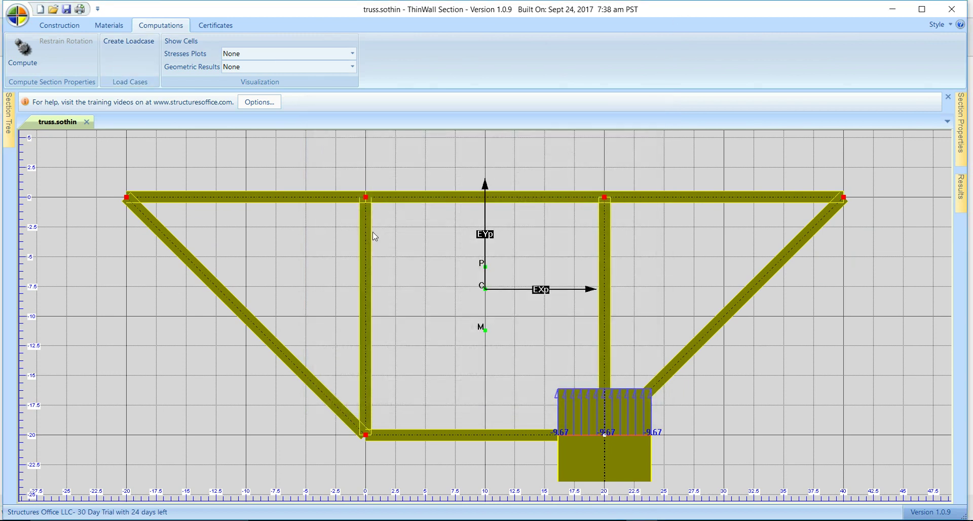
left_click(352, 54)
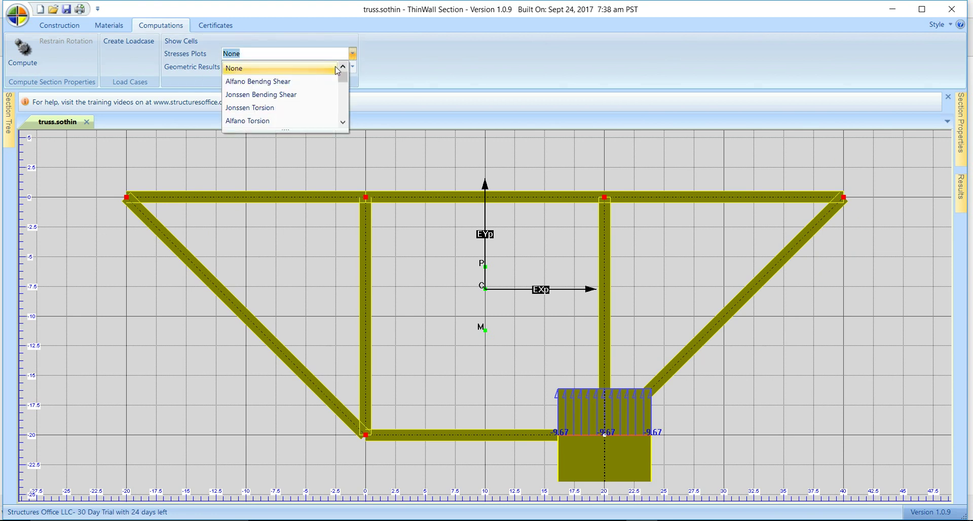
Step: Show the Jonssen Torsion plot and probe St. Venant's shear stress on the left vertical member
left_click(300, 107)
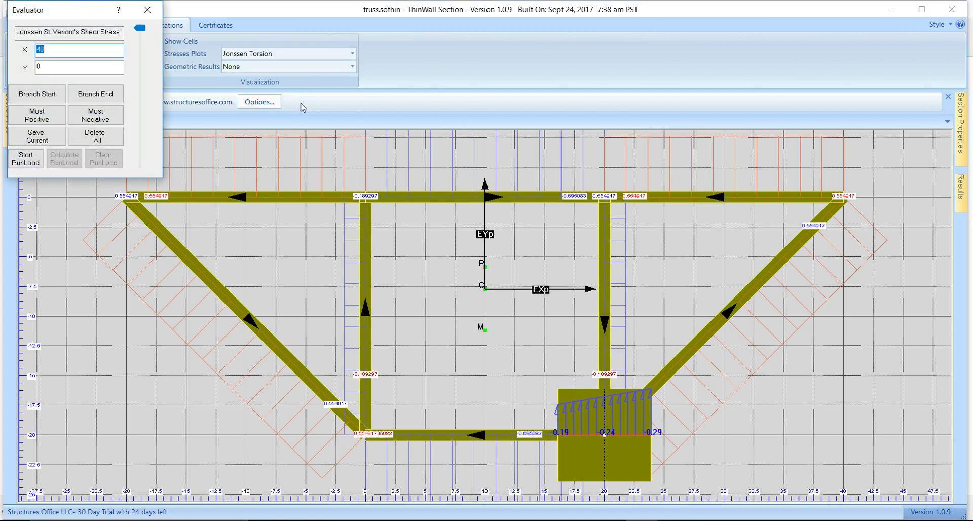
left_click_drag(139, 28, 142, 41)
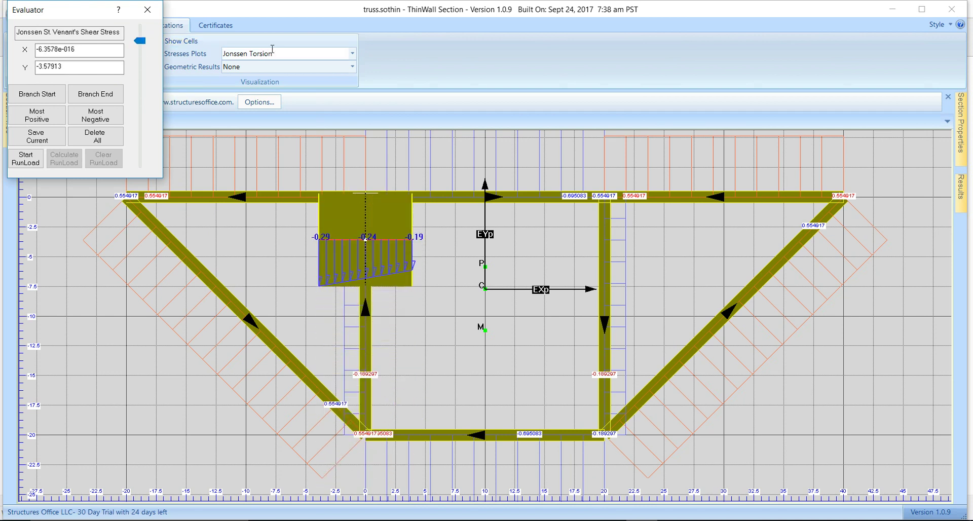
left_click(352, 54)
scroll(343, 82, "down", 1)
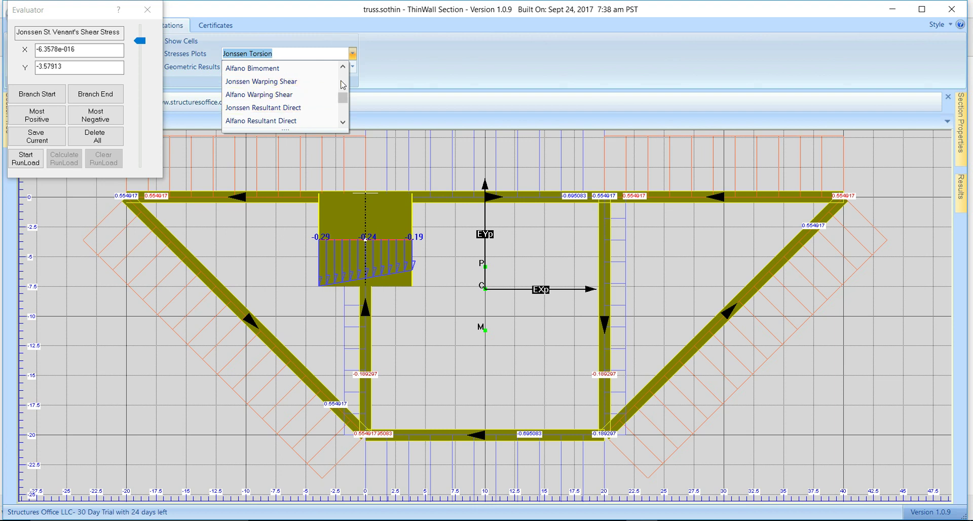
scroll(345, 79, "up", 4)
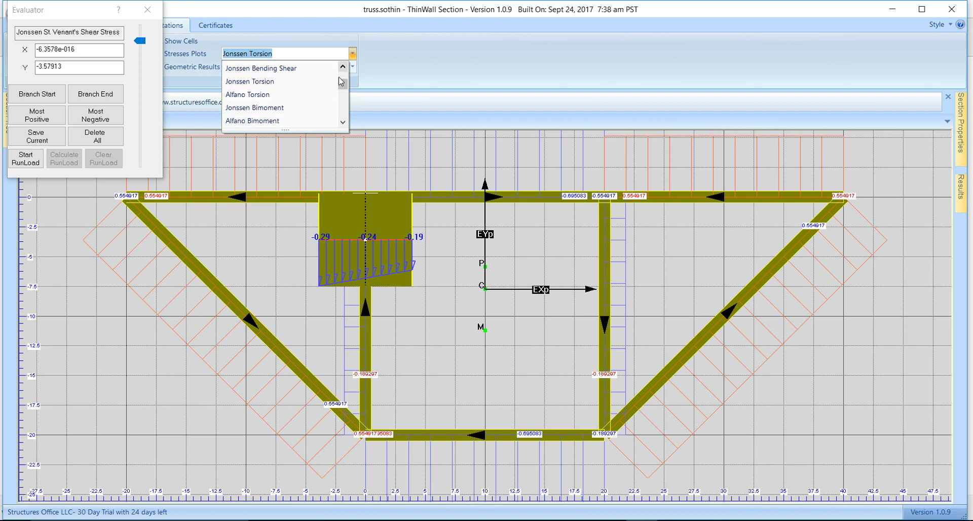
scroll(343, 85, "down", 4)
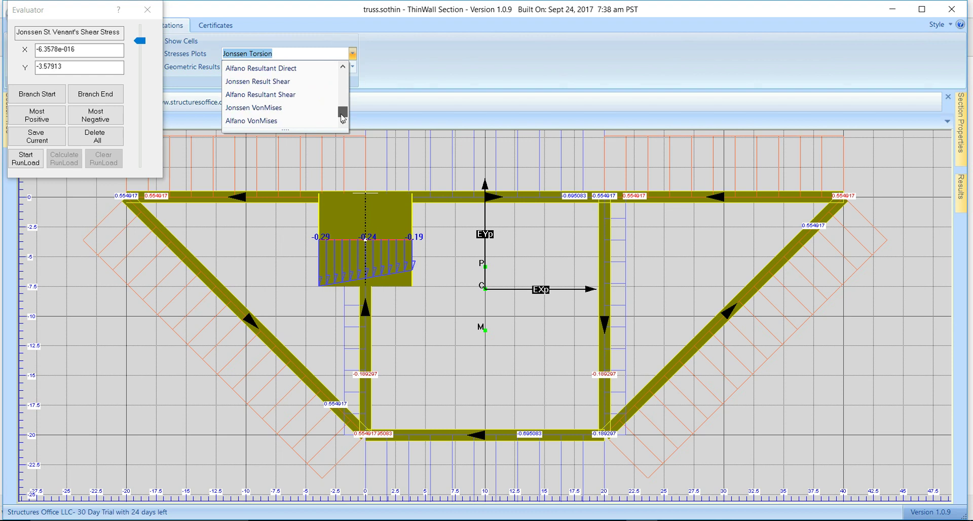
Step: Switch to the Jonssen Result Shear plot, close the evaluator, and reopen Section Forces
left_click(280, 82)
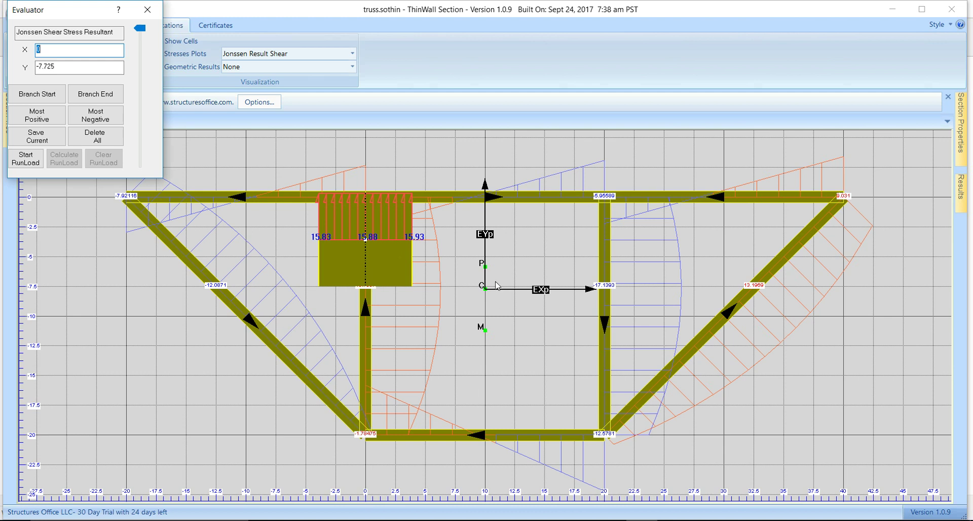
left_click(147, 10)
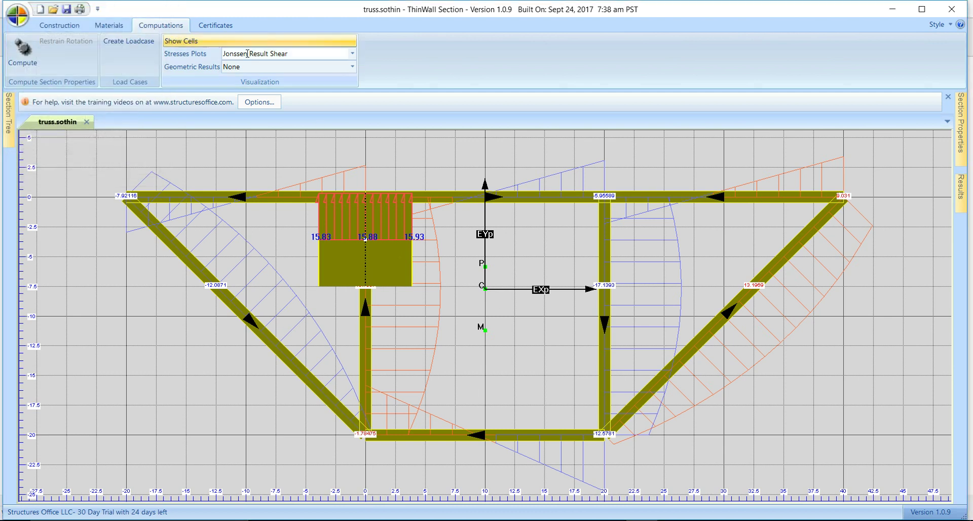
left_click(129, 42)
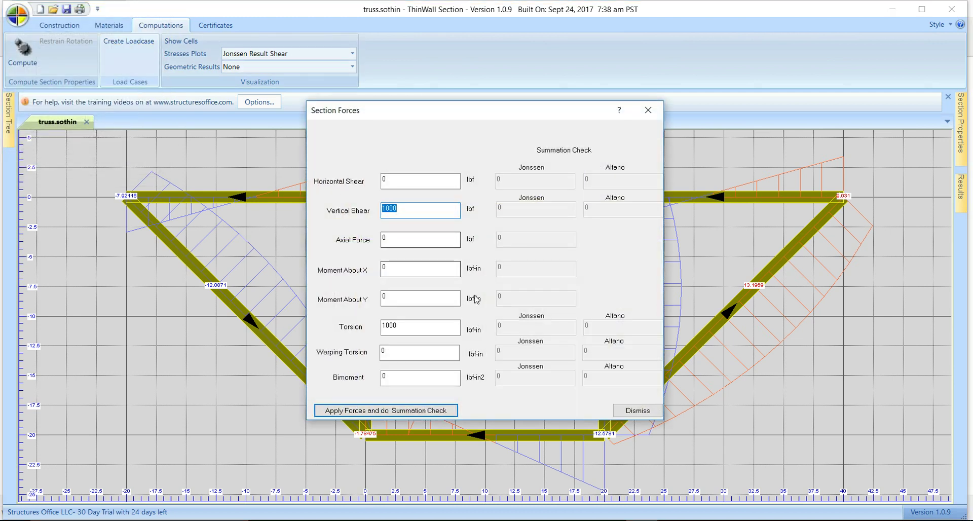
Step: Zero the torsion and vertical shear, set bimoment to 1000 lbf-in2, and run the summation check
left_click(416, 324)
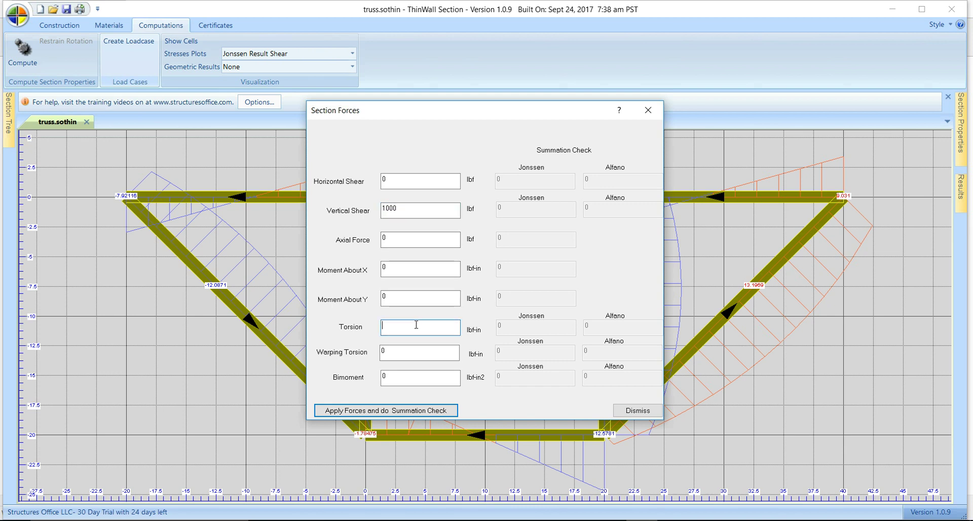
left_click(418, 209)
key("BackSpace")
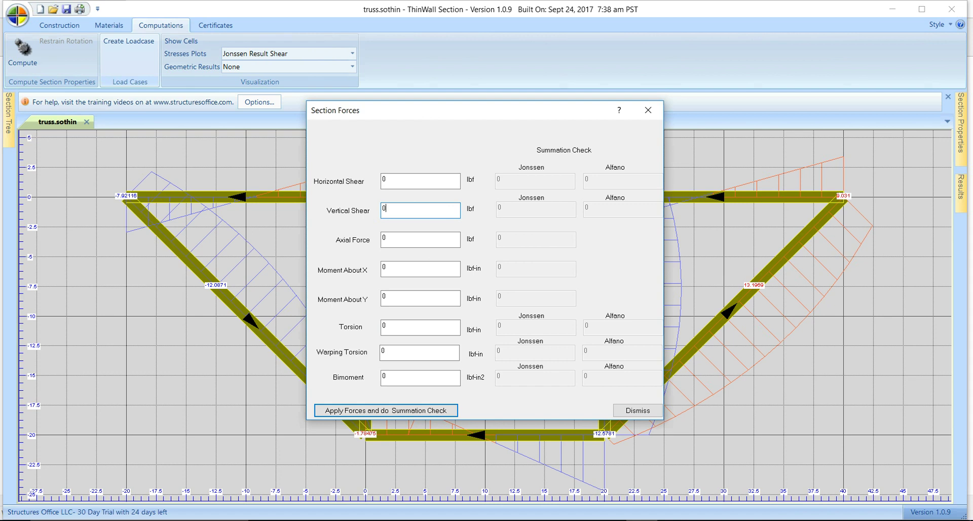
left_click(401, 375)
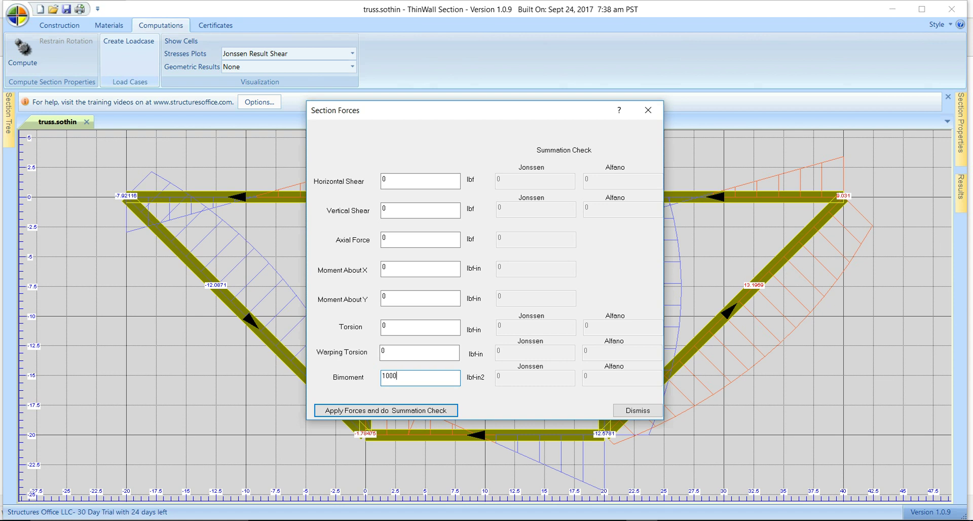
left_click(388, 410)
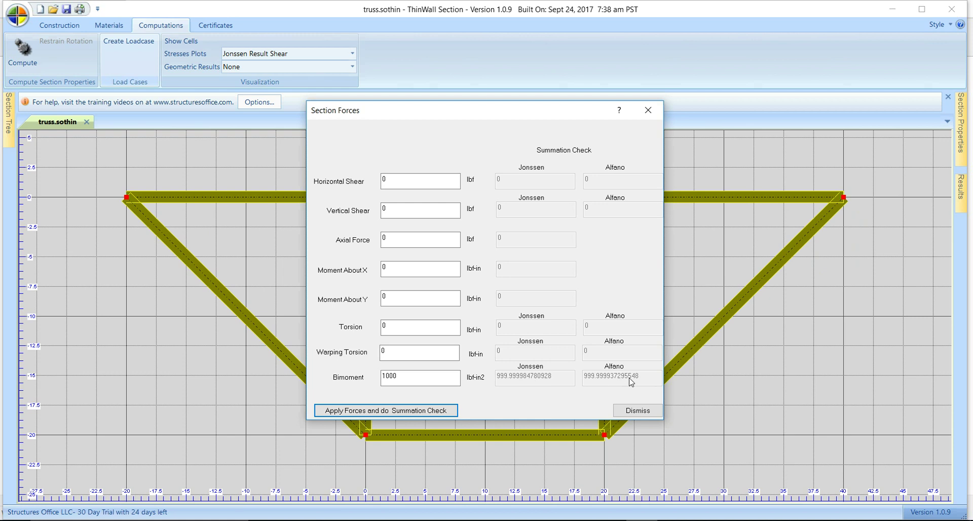
left_click(640, 114)
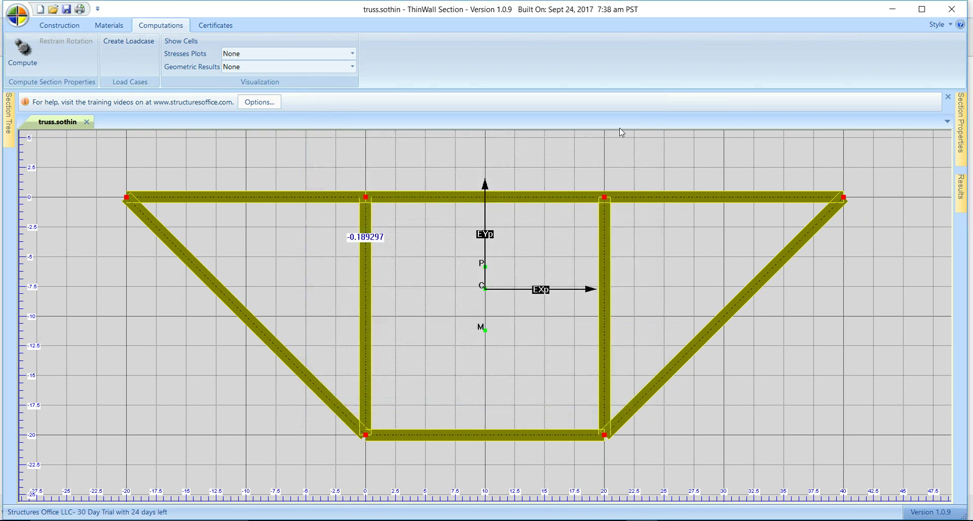
Step: Display the Jonssen Contour Warping Function plot, then set Geometric Results back to None
left_click(352, 67)
left_click(284, 93)
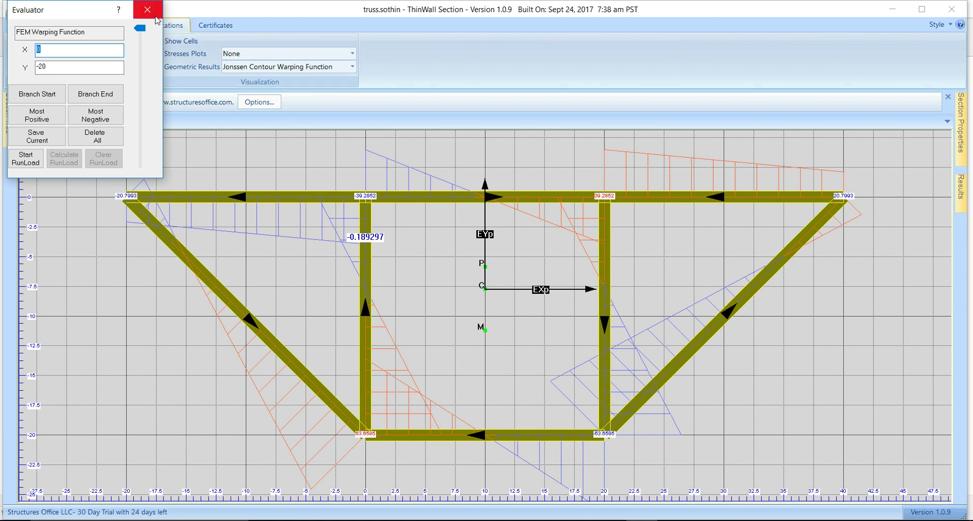
left_click(351, 66)
left_click(352, 53)
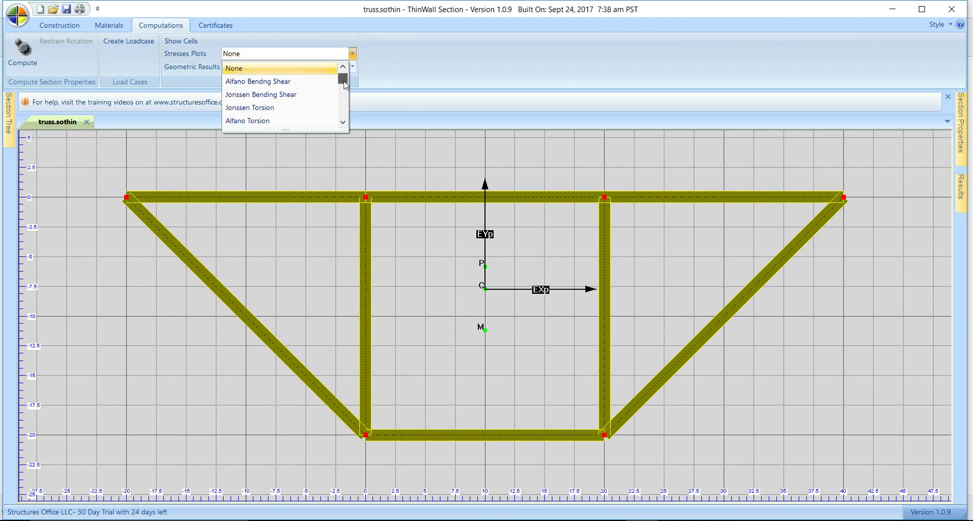
Step: Plot the Jonssen Bimoment stress and probe values up the left vertical member
left_click_drag(343, 78, 343, 85)
left_click(287, 108)
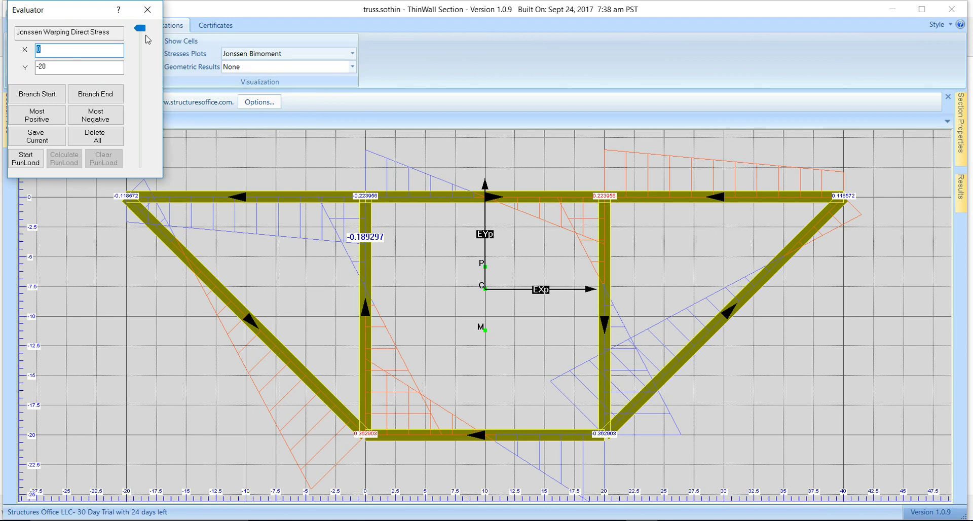
mouse_move(140, 34)
left_mouse_down()
mouse_move(140, 53)
mouse_move(148, 39)
left_mouse_up()
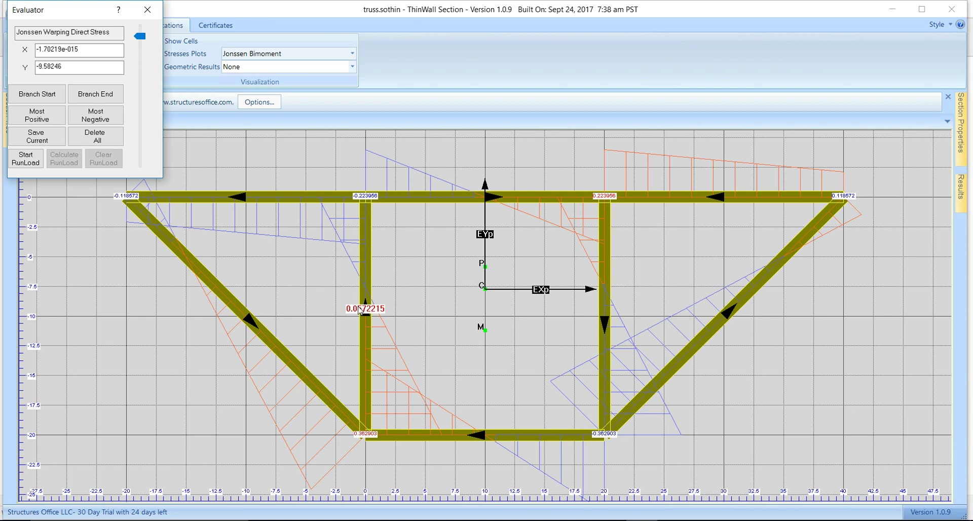
left_click_drag(139, 36, 142, 42)
left_click(141, 40)
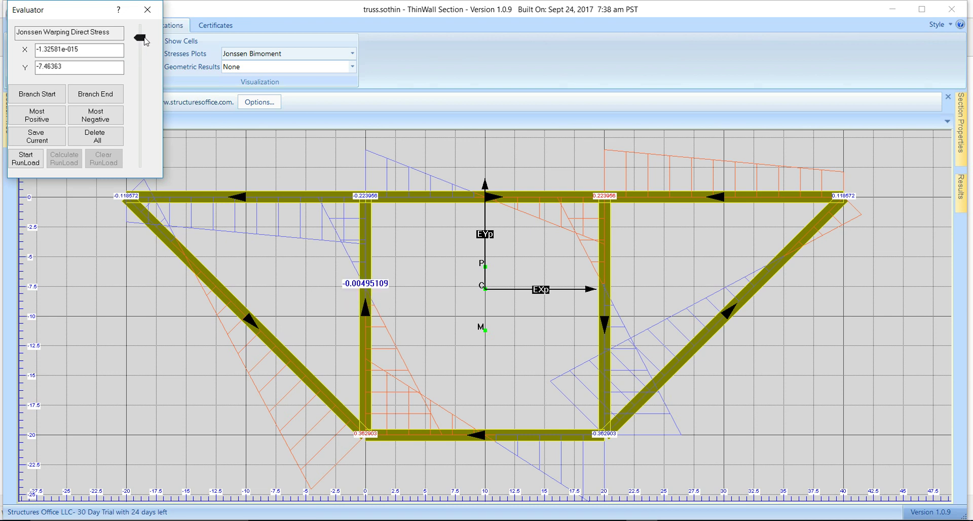
Step: Locate the peak warping direct stresses of ±0.362903 at the bottom corners
left_click(44, 117)
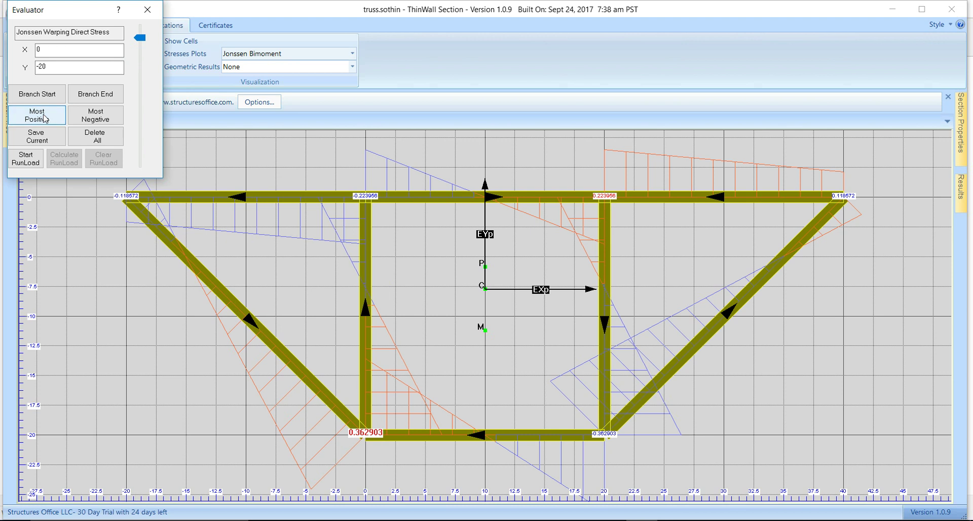
left_click(99, 114)
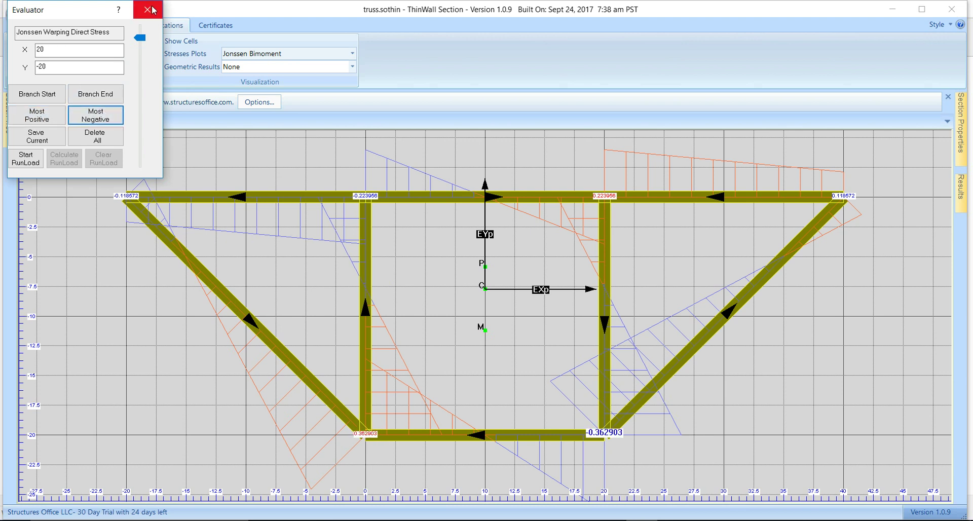
left_click(147, 10)
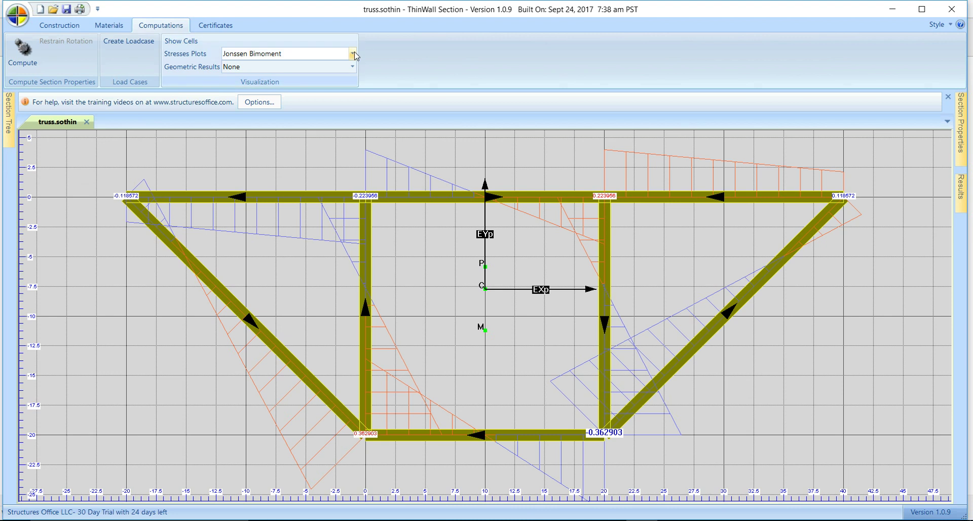
Step: Create a load case of 1000 lbf-in warping torsion with 0 bimoment and run the summation check
left_click(127, 43)
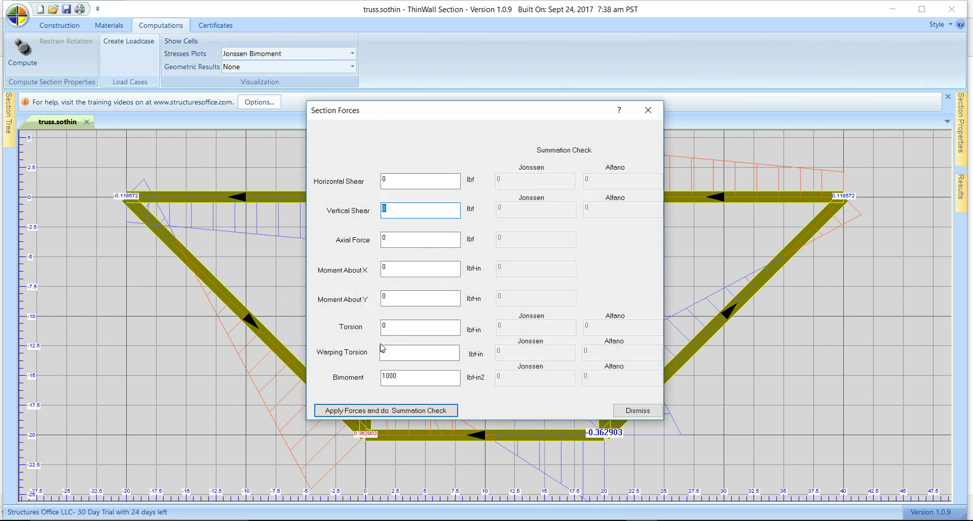
left_click(383, 351)
type("000")
key("Tab")
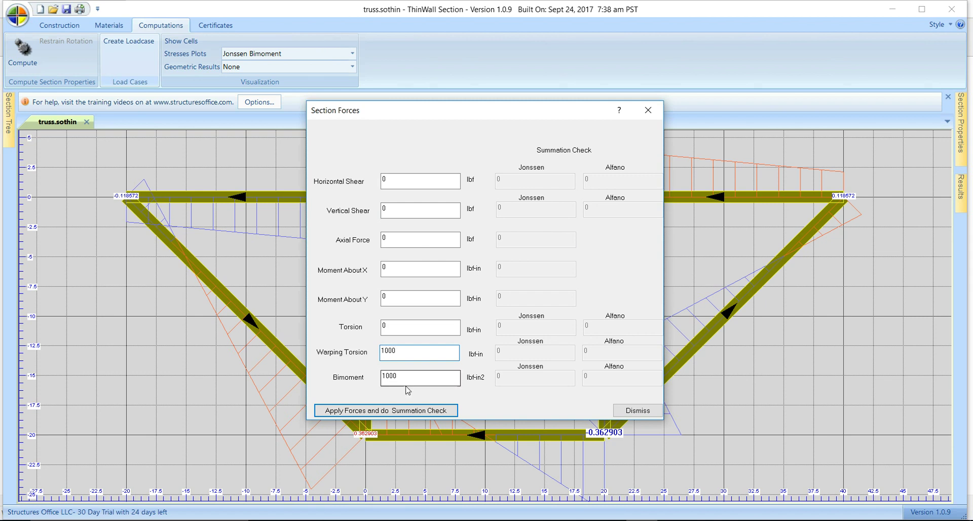
left_click(407, 380)
key("BackSpace")
key("BackSpace")
key("BackSpace")
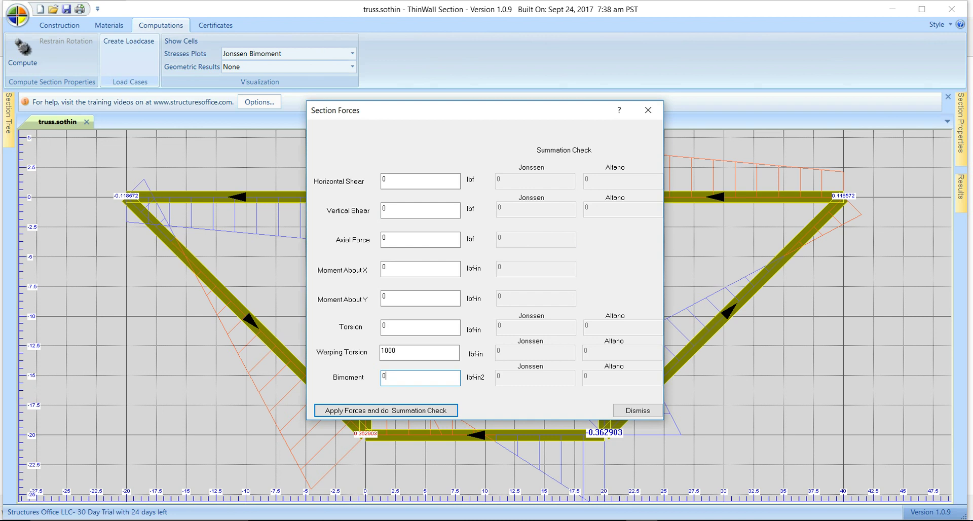
left_click(404, 409)
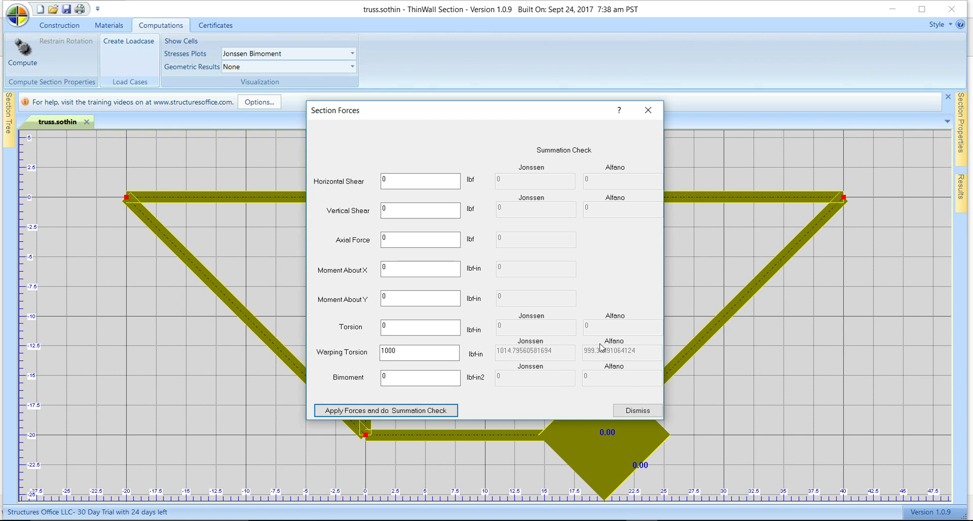
left_click(620, 409)
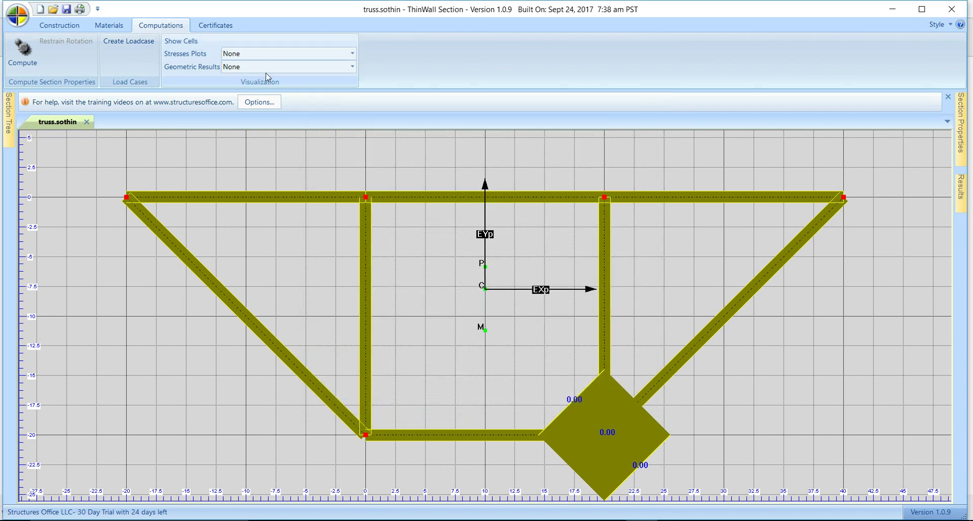
Step: Plot Jonssen Warping Shear and probe the left vertical and top flange, reading about 2.03 and -0.98
left_click(352, 55)
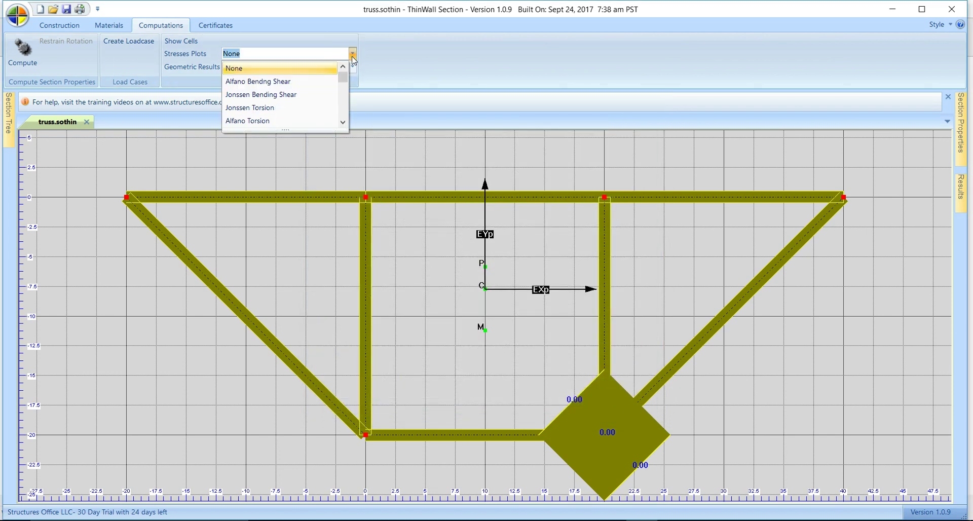
left_click_drag(343, 77, 349, 101)
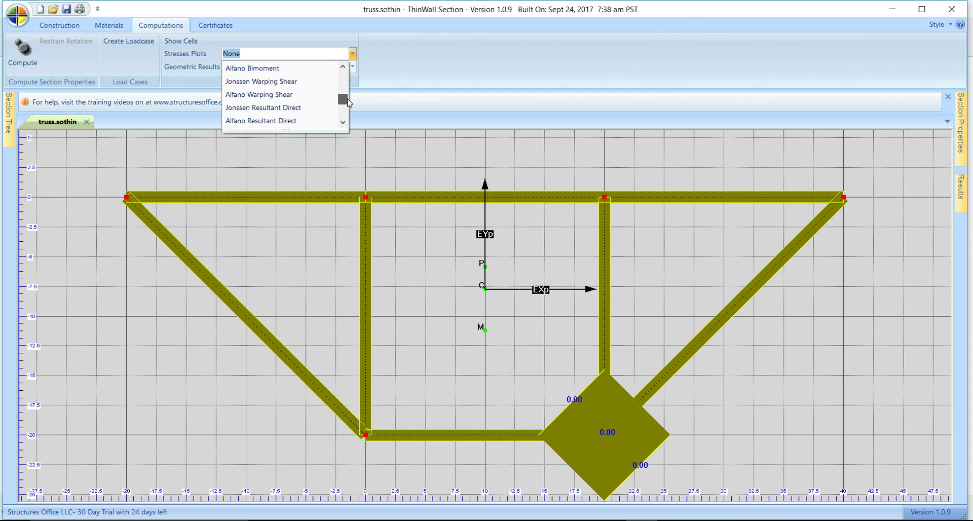
left_click(278, 82)
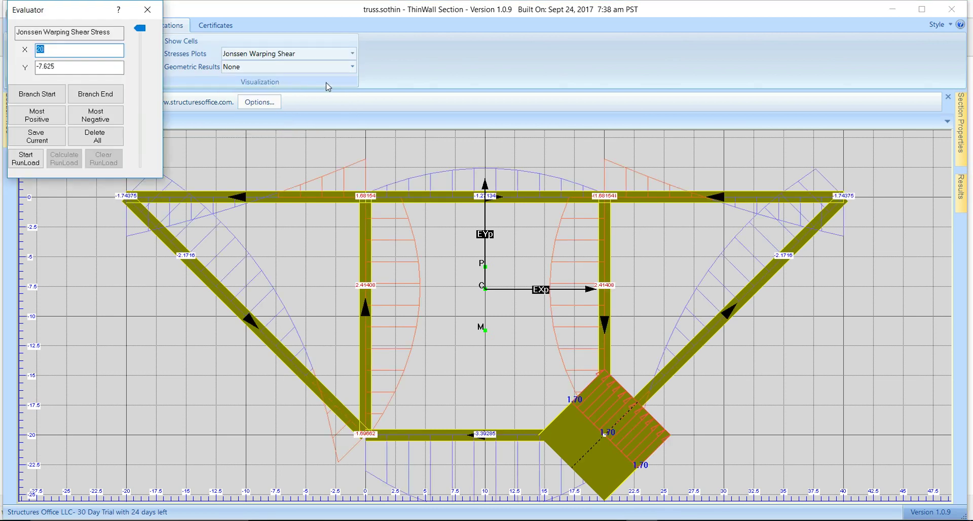
left_click_drag(140, 28, 144, 39)
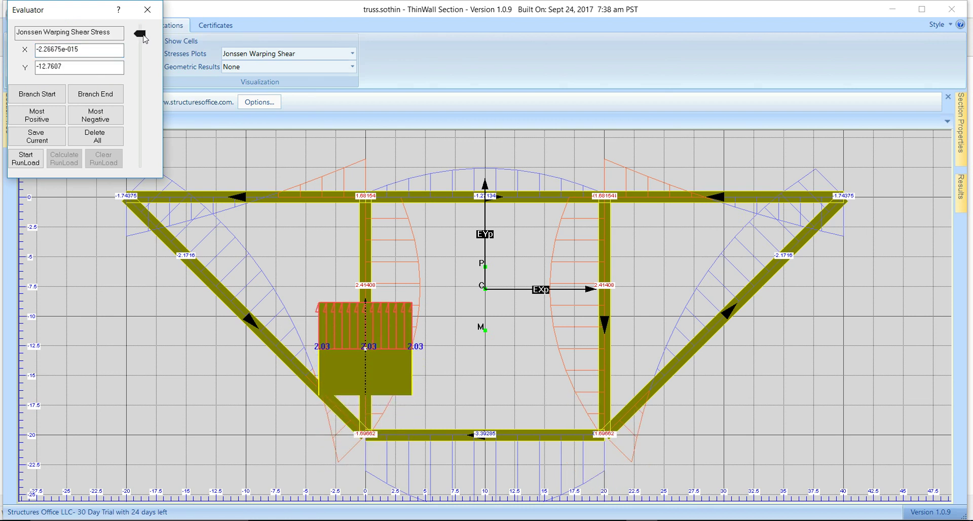
left_click_drag(145, 39, 145, 40)
left_click_drag(139, 38, 142, 51)
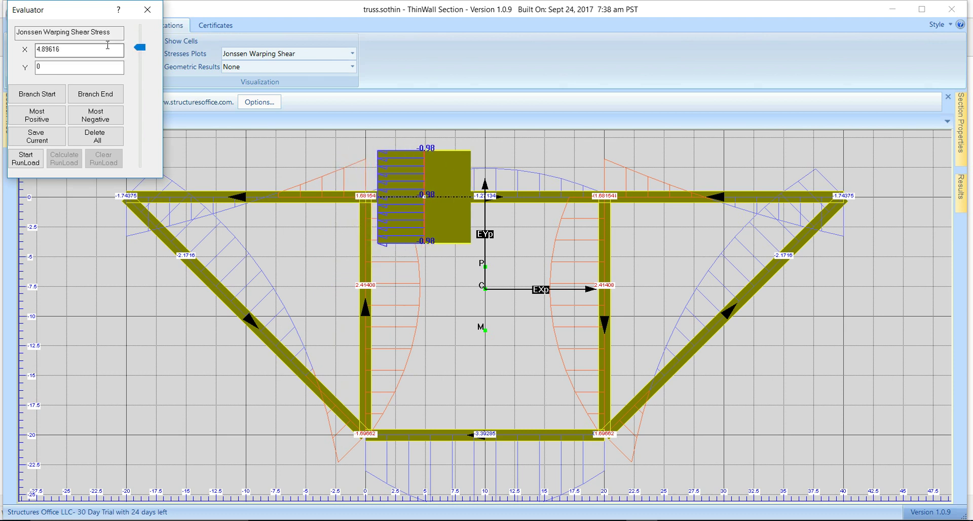
left_click(148, 9)
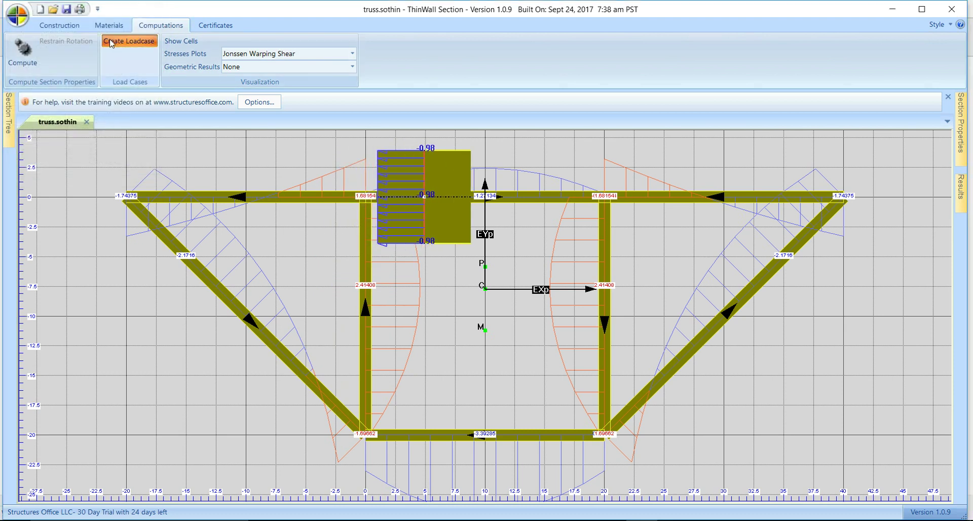
Step: Change the load case bimoment to 2000 lbf-in2, apply it, and run the summation check
left_click(128, 43)
left_click(395, 373)
key("BackSpace")
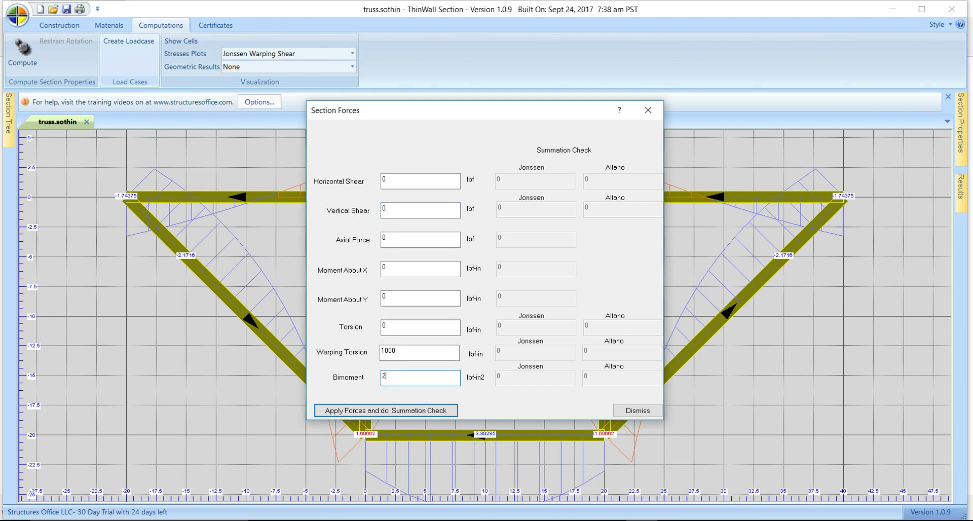
type("2000")
left_click(416, 411)
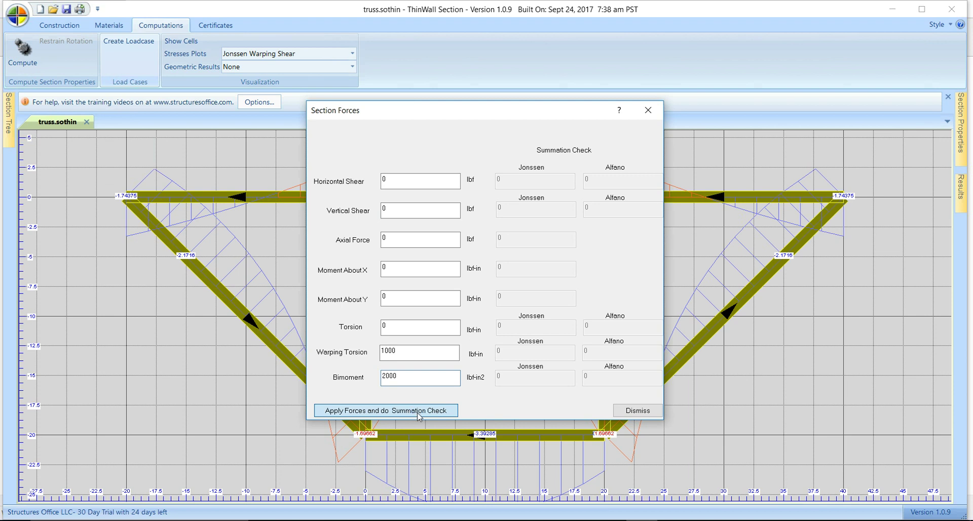
left_click(418, 412)
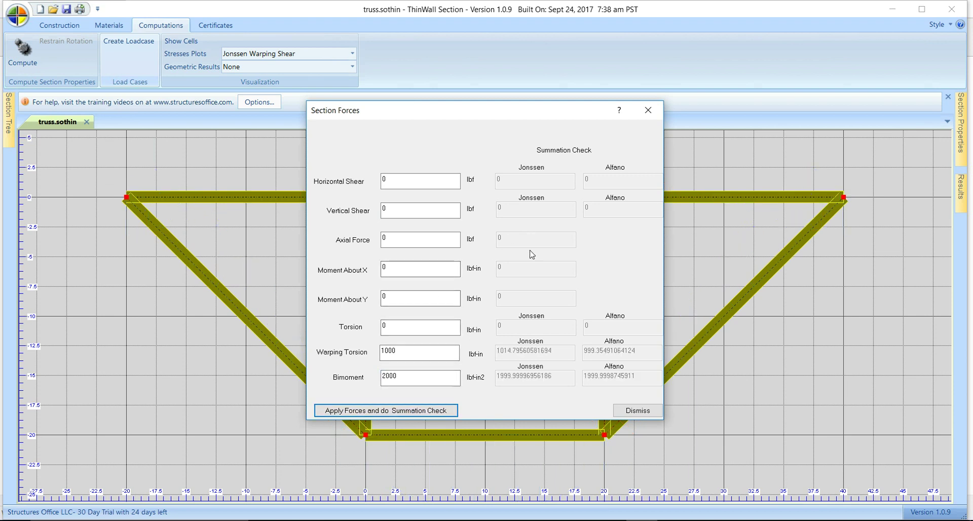
left_click(642, 113)
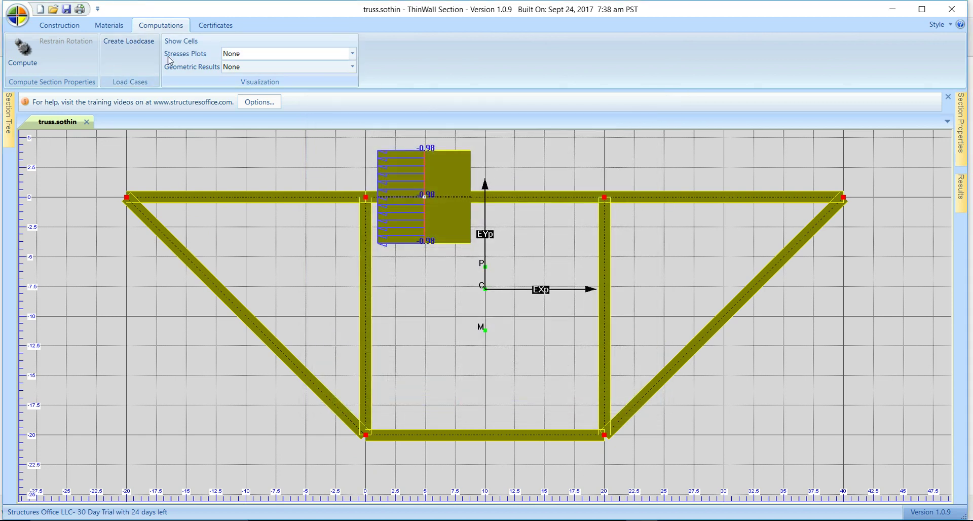
Step: Plot Jonssen VonMises stress and probe the right vertical member, reading 4.15584
left_click(355, 58)
scroll(332, 124, "down", 3)
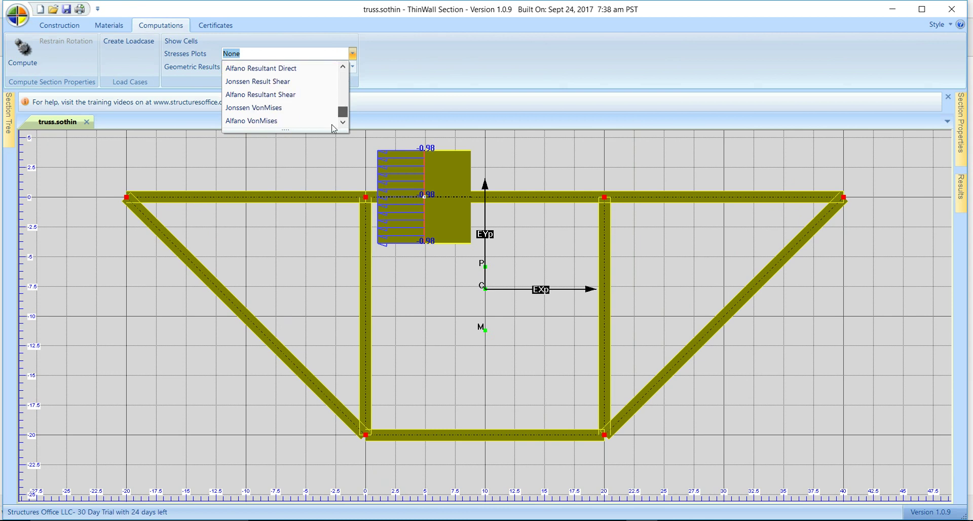
left_click(279, 107)
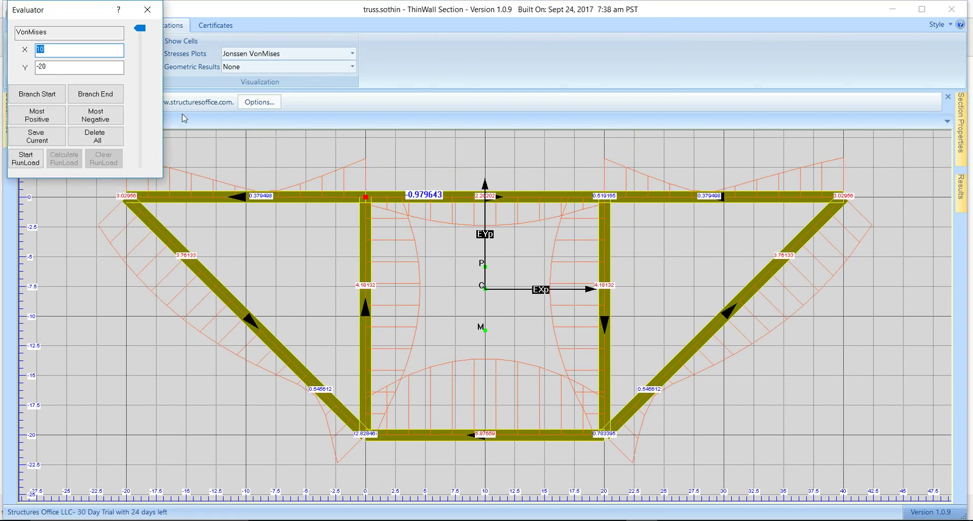
left_click(142, 34)
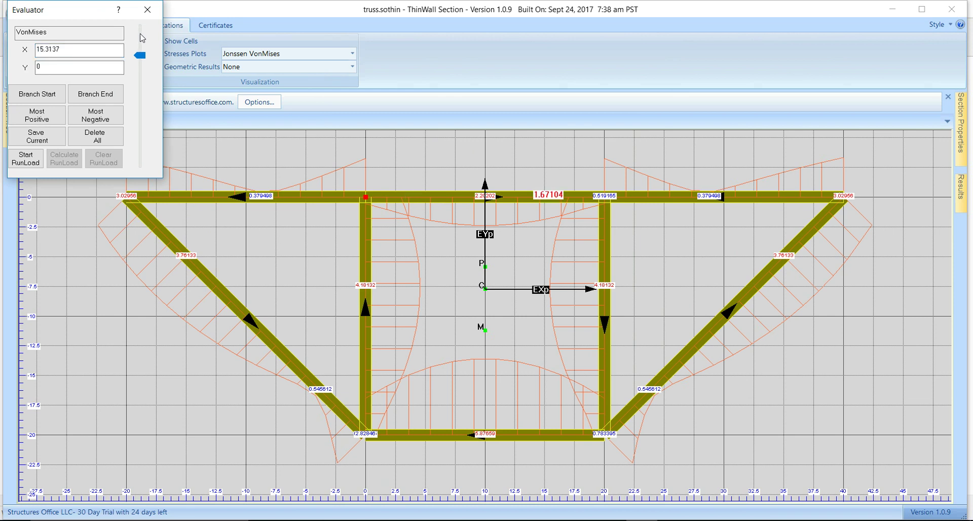
left_click_drag(146, 61, 145, 69)
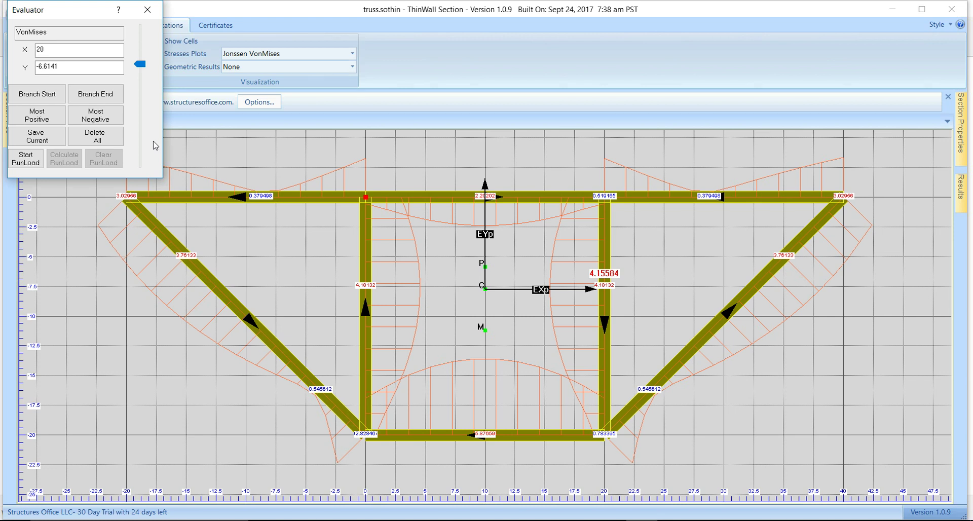
left_click(147, 10)
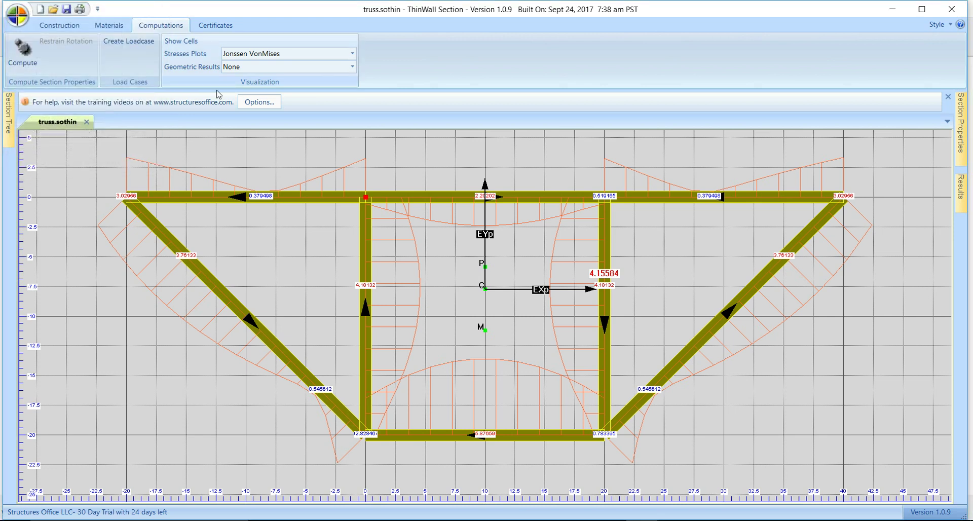